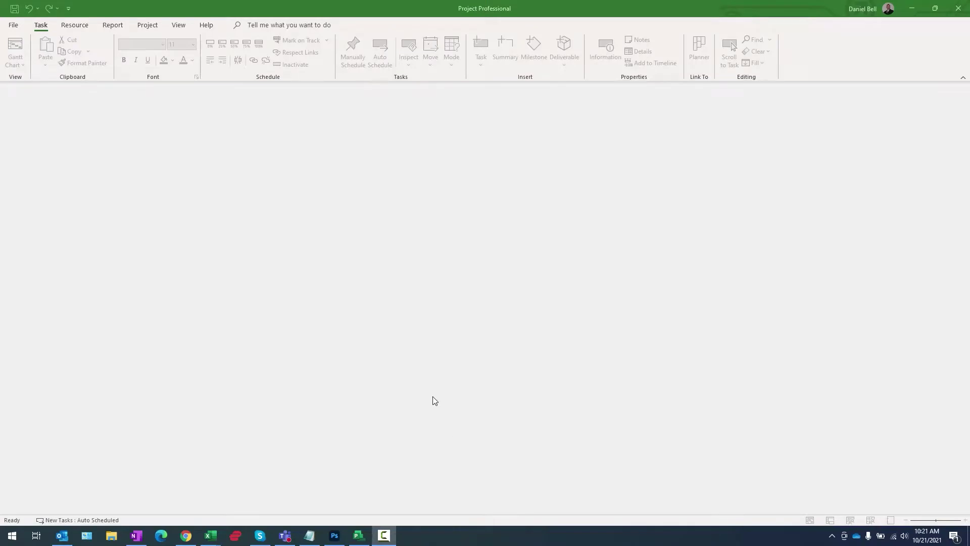
- Open the project file Business Plan Phase 1.mpp from the My Microsoft Projects folder
{"action": "left_click", "coordinate": [12, 25]}
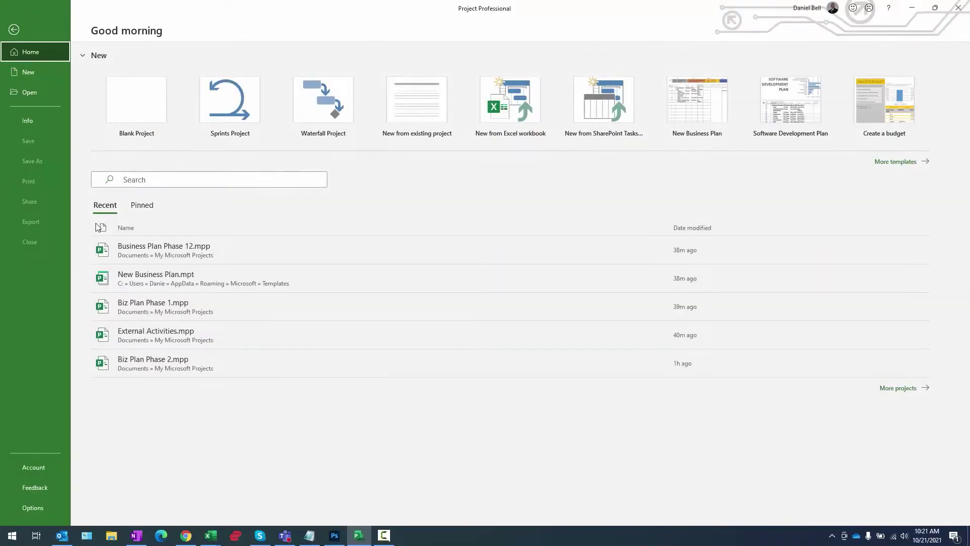
{"action": "left_click", "coordinate": [35, 94]}
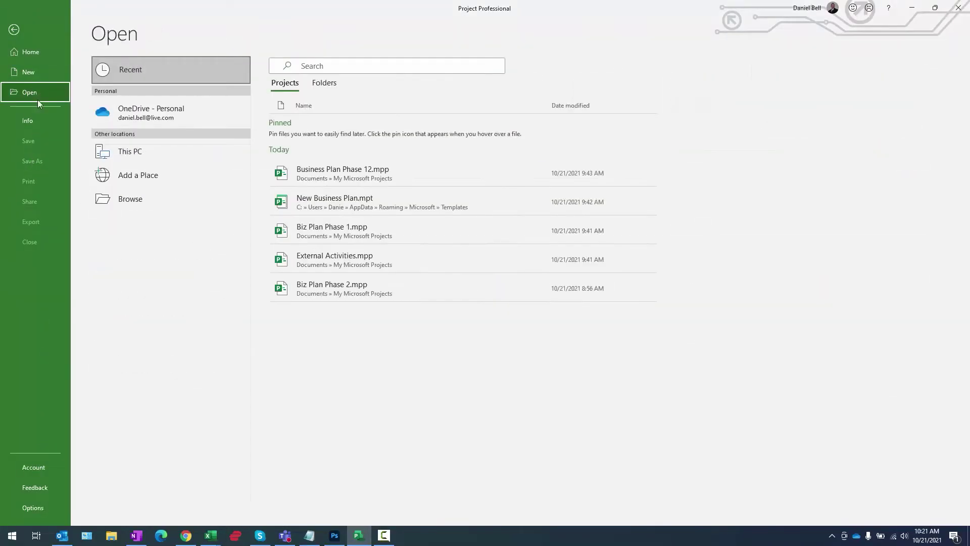
{"action": "left_click", "coordinate": [153, 198]}
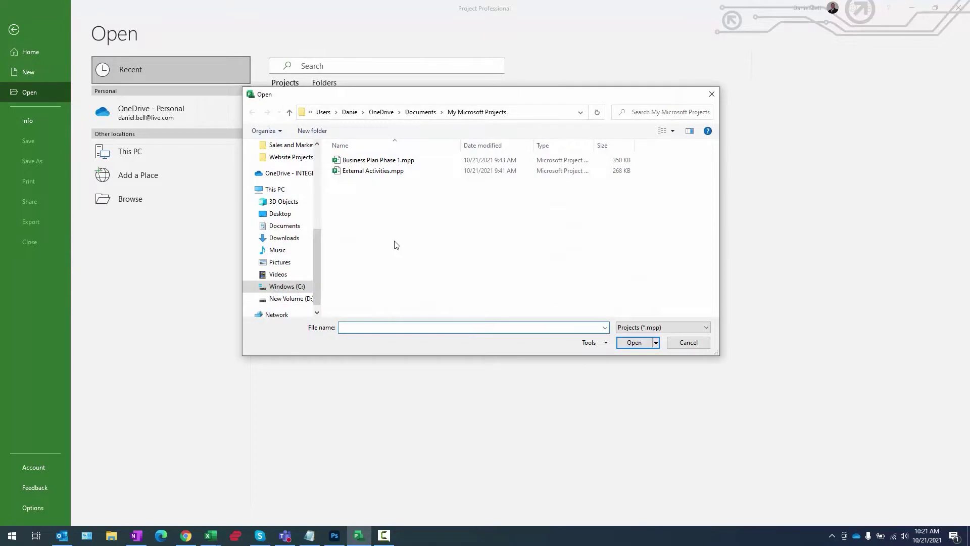
{"action": "left_click", "coordinate": [364, 163]}
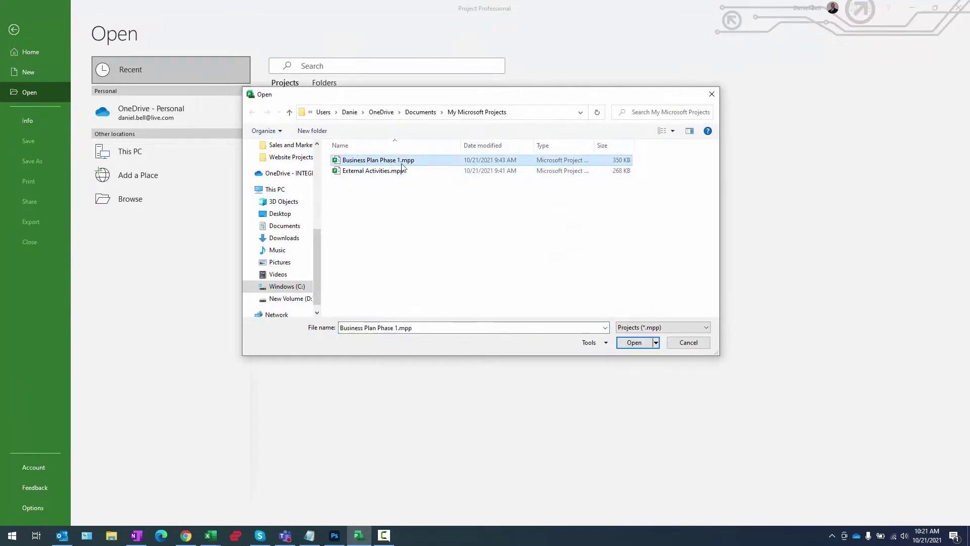
{"action": "left_click", "coordinate": [634, 342]}
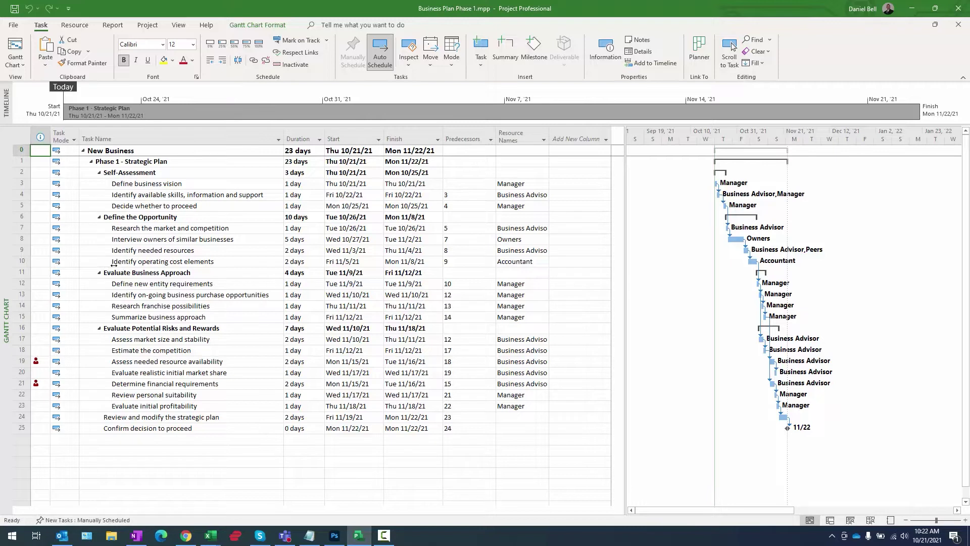
- Examine the Self-Assessment summary task, its subtasks and where the Define the Opportunity group begins
{"action": "left_click_drag", "start_coordinate": [112, 173], "coordinate": [141, 206]}
{"action": "key", "text": "Up"}
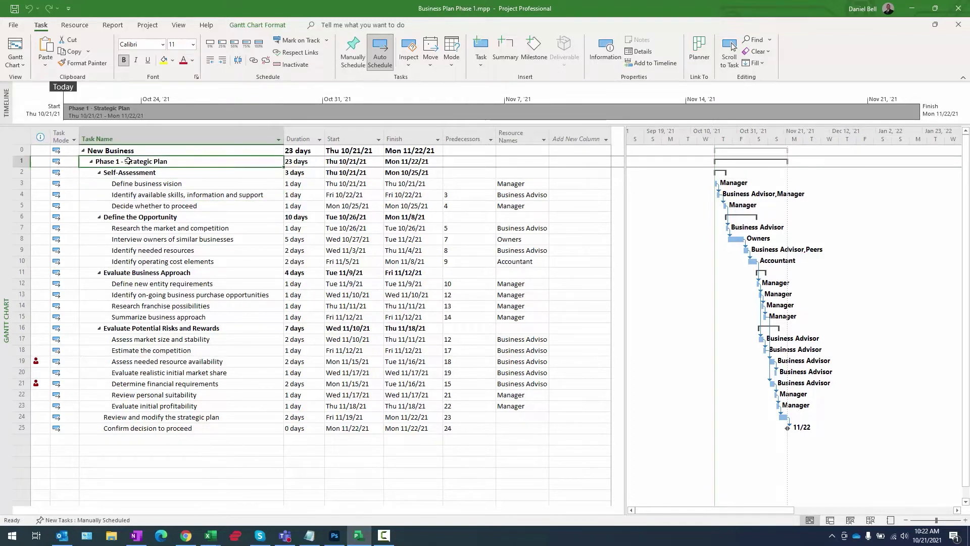
{"action": "left_click_drag", "start_coordinate": [129, 172], "coordinate": [140, 206]}
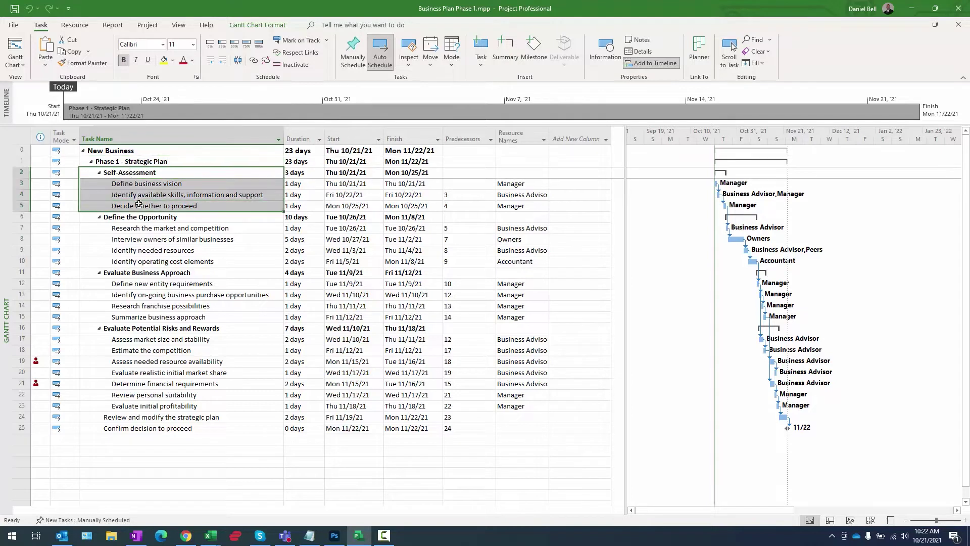
{"action": "left_click", "coordinate": [129, 209]}
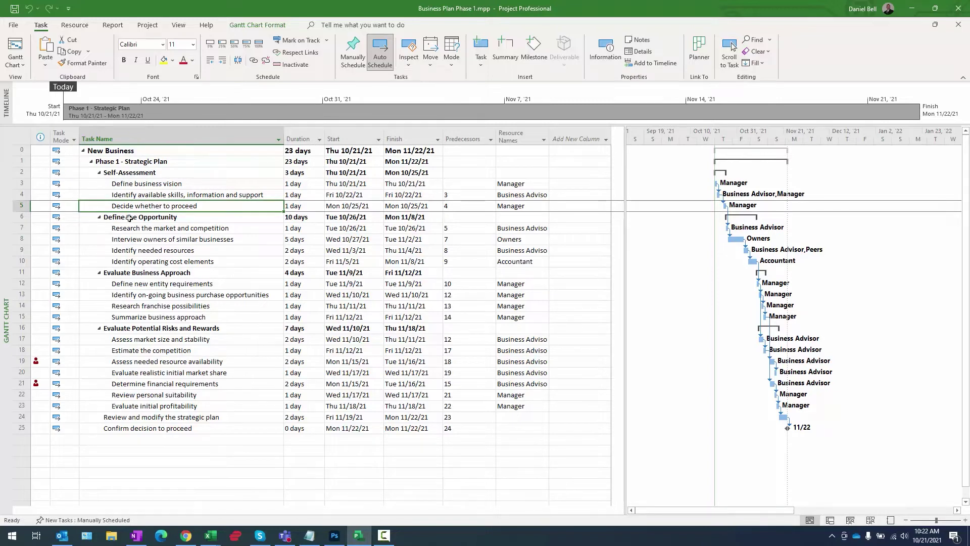
{"action": "key", "text": "shift+Up"}
{"action": "key", "text": "shift+Up"}
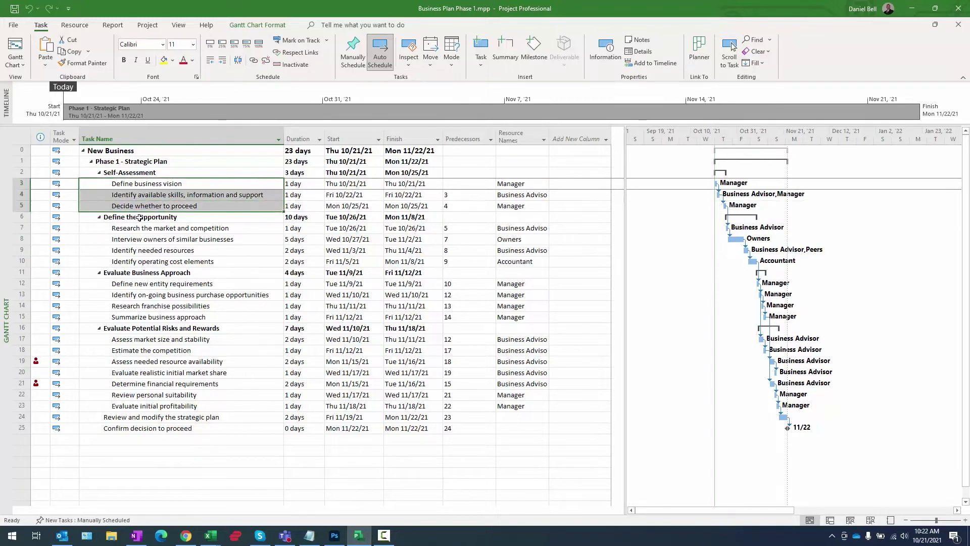
{"action": "left_click", "coordinate": [131, 219]}
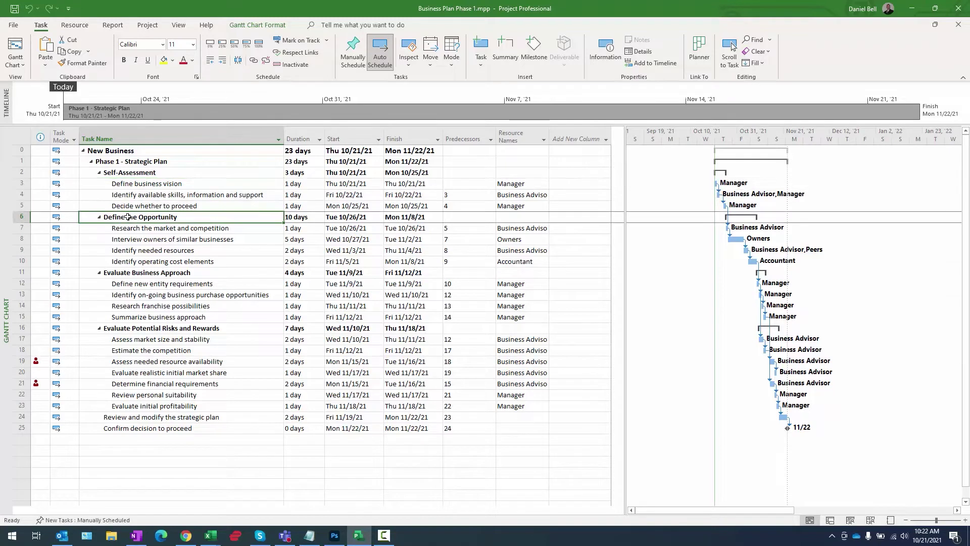
{"action": "left_click", "coordinate": [128, 208]}
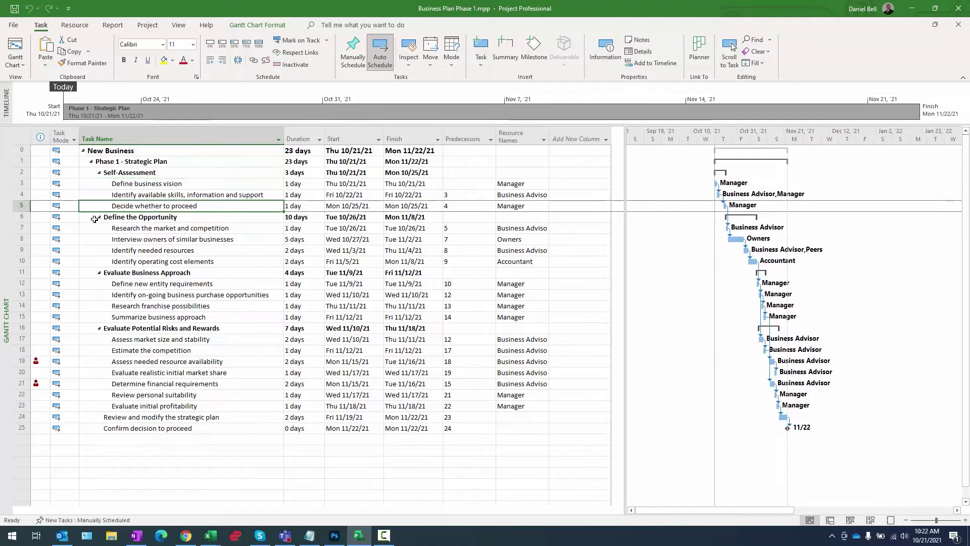
- Insert a task named "Self-Assessment Complete" directly above the Define the Opportunity summary task
{"action": "left_click", "coordinate": [124, 217]}
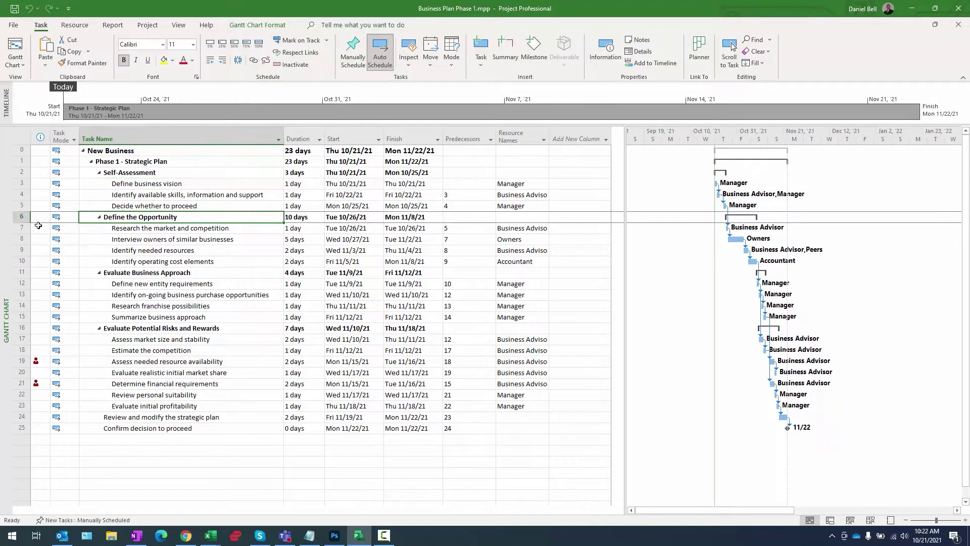
{"action": "right_click", "coordinate": [21, 216]}
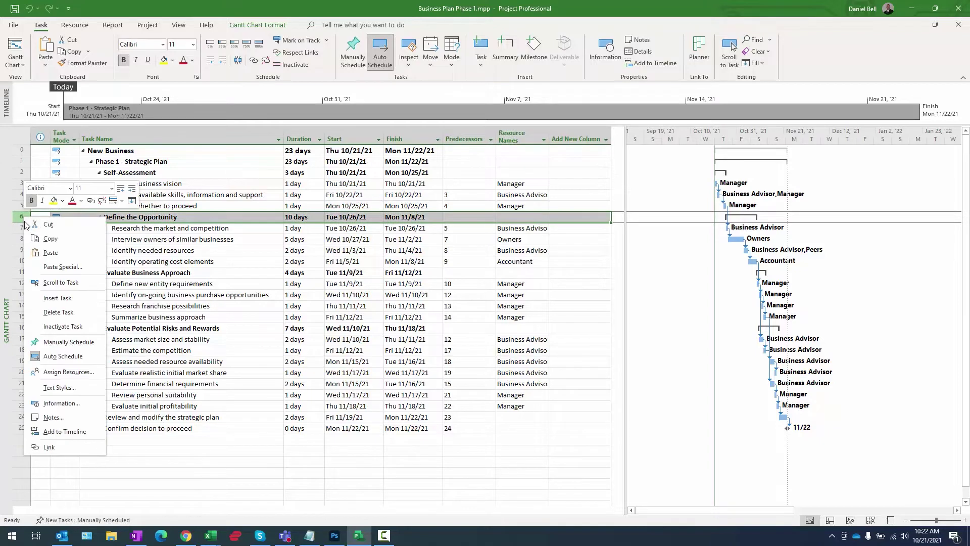
{"action": "left_click", "coordinate": [55, 298]}
{"action": "left_click", "coordinate": [146, 228]}
{"action": "key", "text": "Up"}
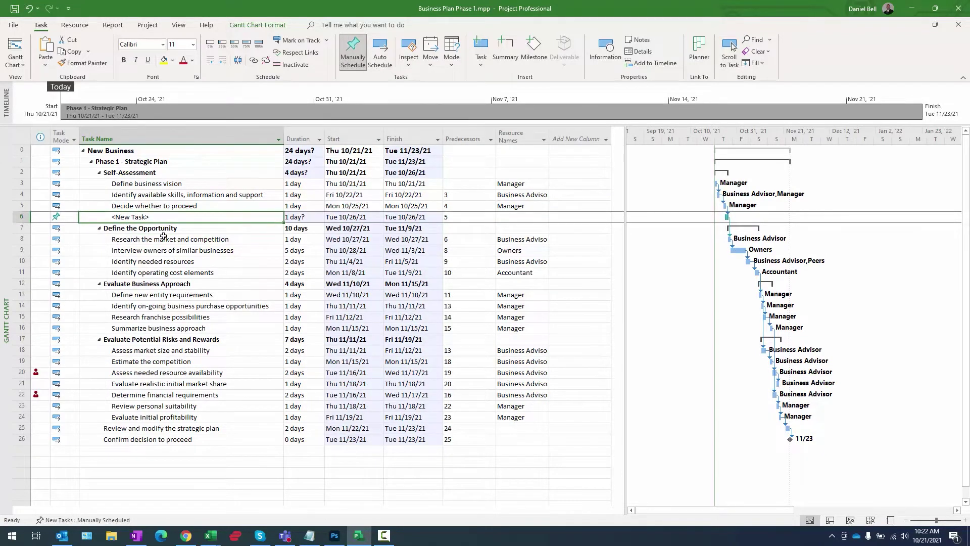
{"action": "type", "text": "Self-A"}
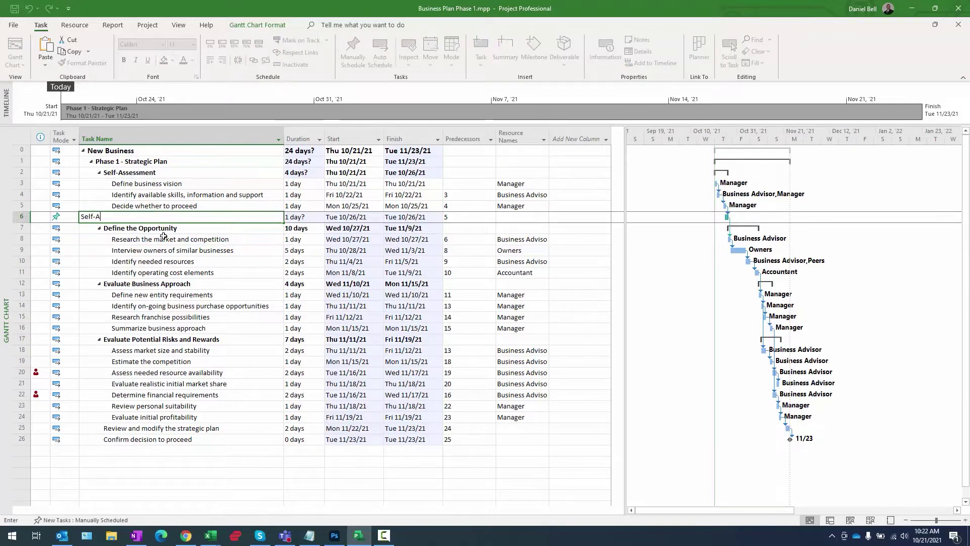
{"action": "type", "text": "ssessment Complete"}
{"action": "key", "text": "Return"}
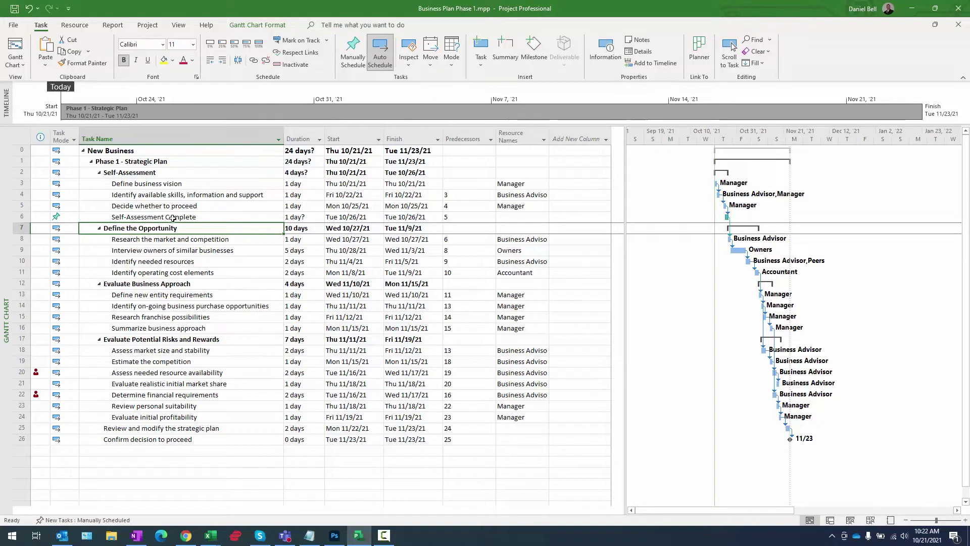
- Change the task mode of Self-Assessment Complete to Auto Scheduled
{"action": "left_click", "coordinate": [173, 218]}
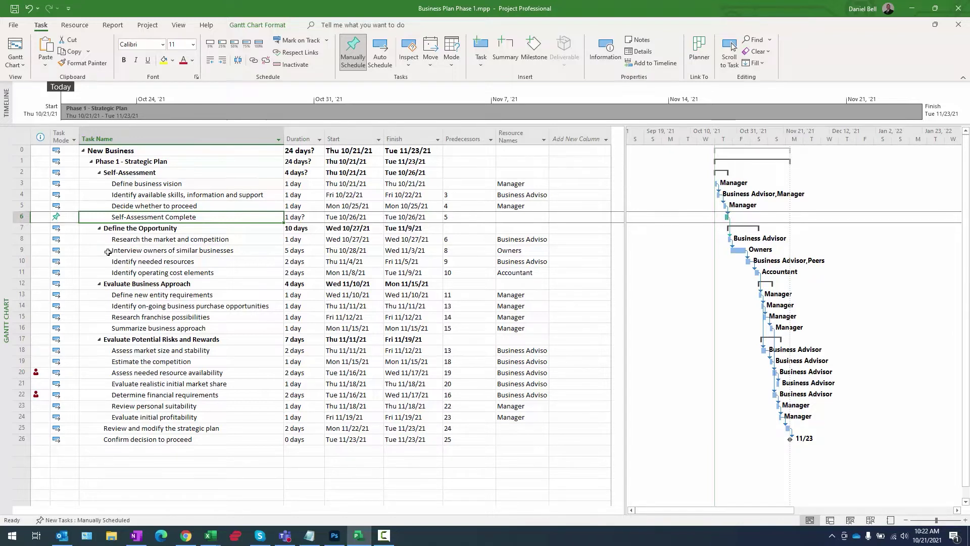
{"action": "left_click", "coordinate": [74, 217]}
{"action": "left_click", "coordinate": [74, 217]}
{"action": "left_click", "coordinate": [69, 241]}
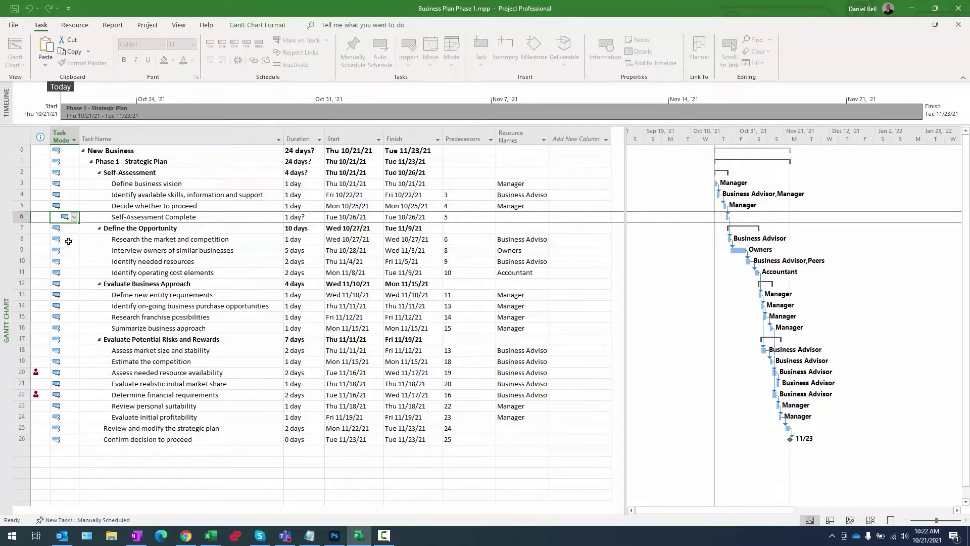
- Set newly created tasks to Auto Scheduled for this project in the scheduling options, and check the same setting for All New Projects
{"action": "left_click", "coordinate": [13, 25]}
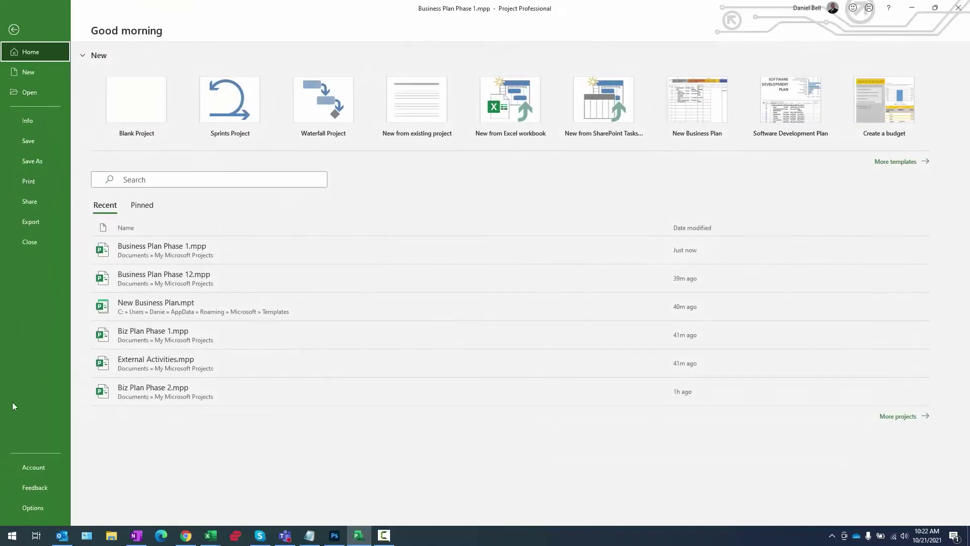
{"action": "left_click", "coordinate": [32, 465]}
{"action": "key", "text": "Escape"}
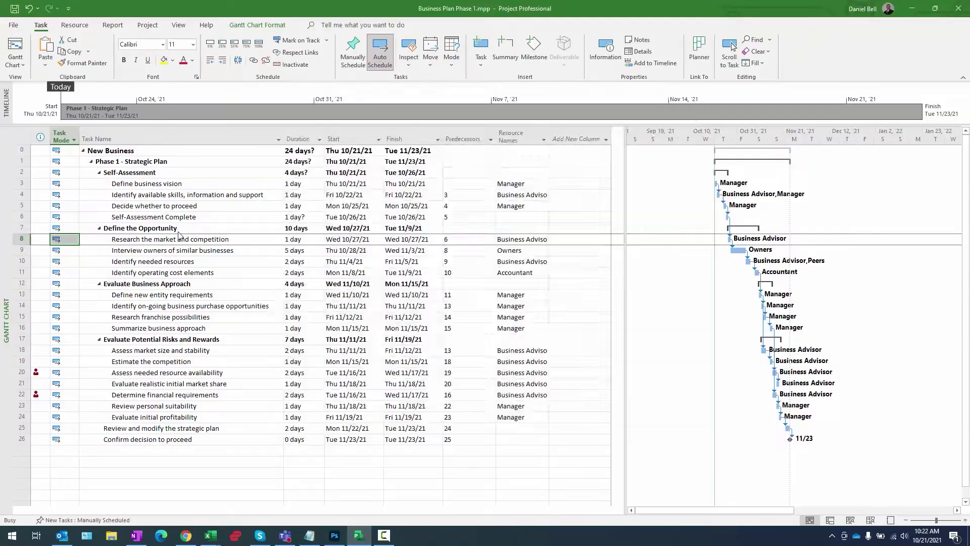
{"action": "left_click", "coordinate": [298, 144]}
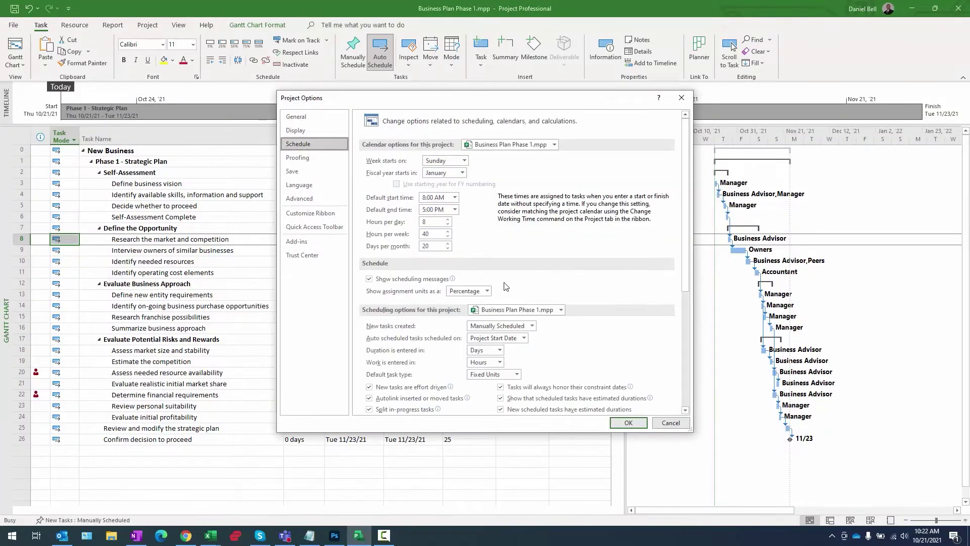
{"action": "left_click", "coordinate": [532, 326]}
{"action": "left_click", "coordinate": [518, 345]}
{"action": "left_click", "coordinate": [561, 309]}
{"action": "left_click", "coordinate": [532, 329]}
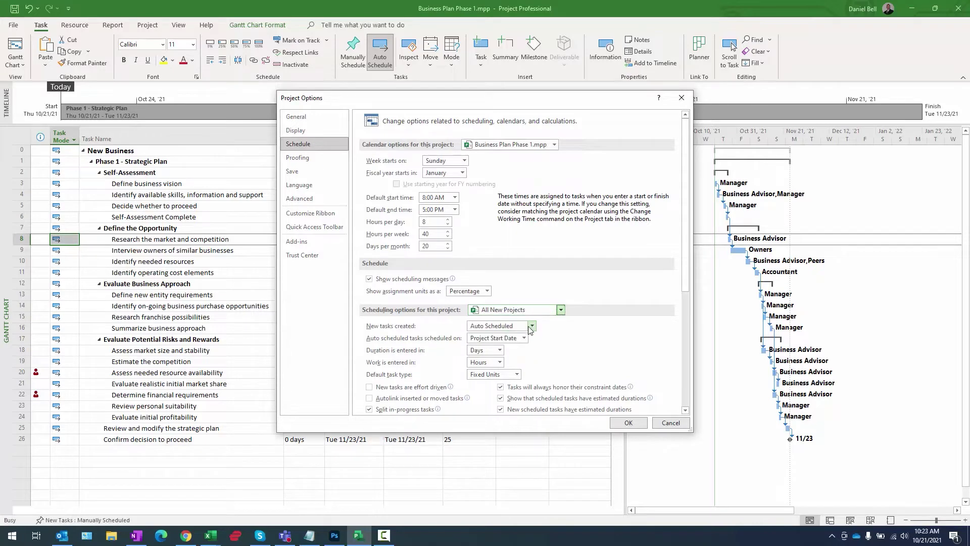
{"action": "left_click", "coordinate": [628, 422]}
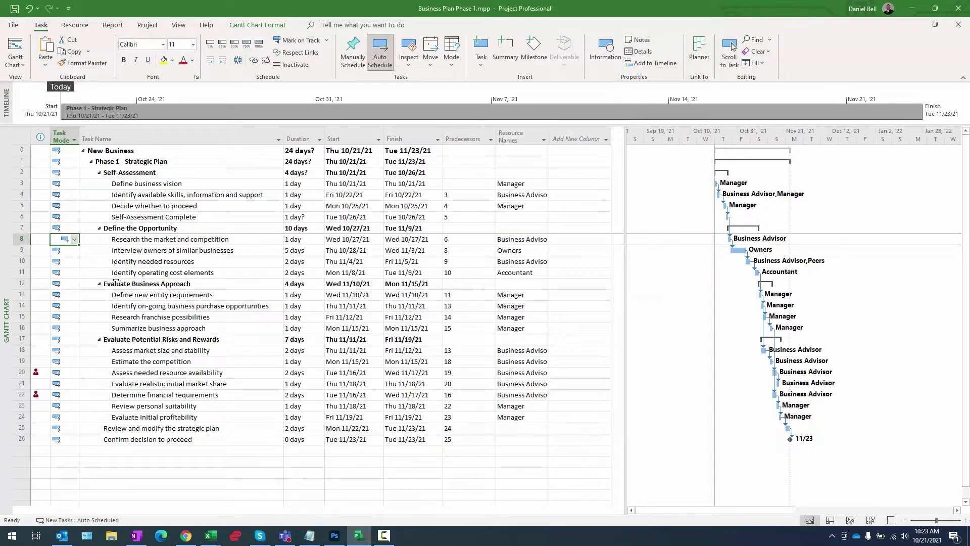
- Turn Self-Assessment Complete into a milestone by setting its duration to 0 days
{"action": "key", "text": "Up"}
{"action": "key", "text": "Up"}
{"action": "left_click", "coordinate": [140, 216]}
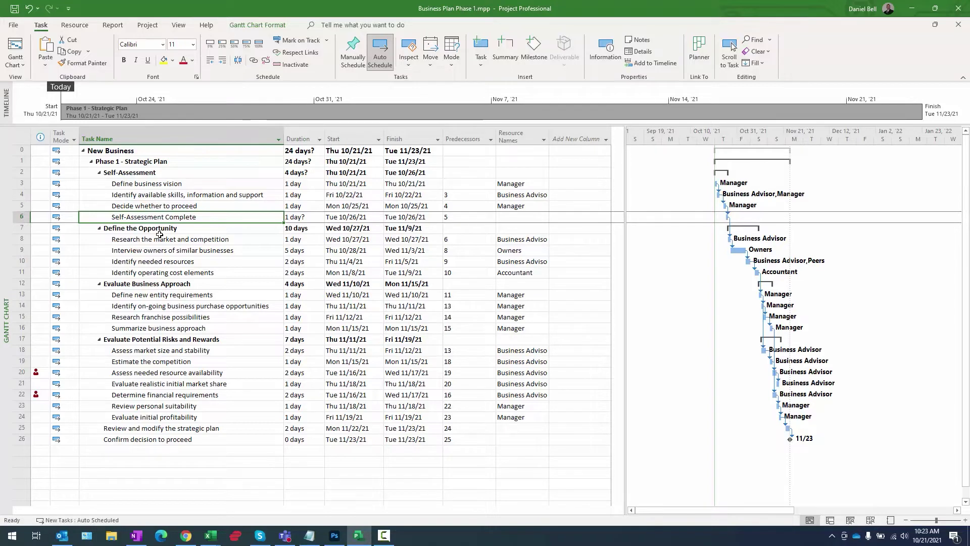
{"action": "left_click", "coordinate": [297, 217]}
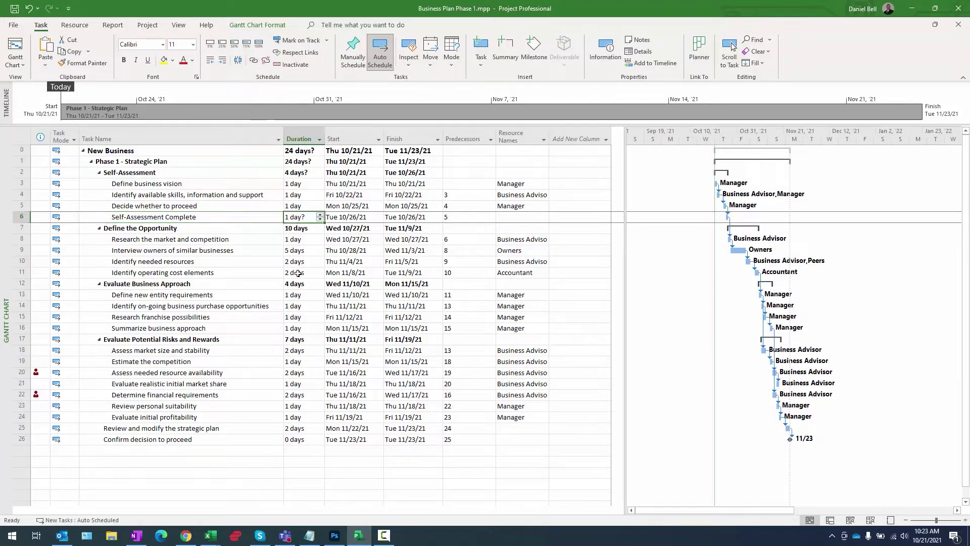
{"action": "type", "text": "0"}
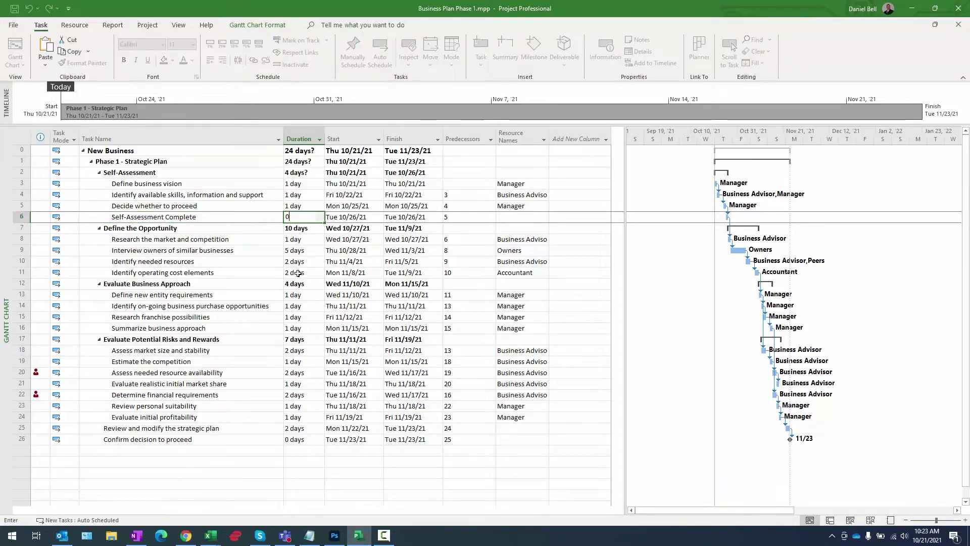
{"action": "key", "text": "Return"}
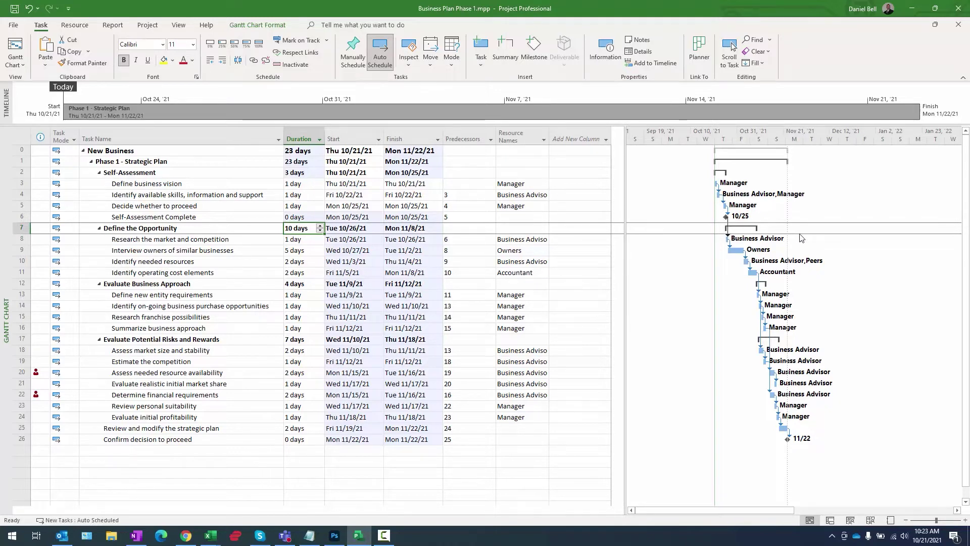
- Review the Self-Assessment group with its closing milestone, and the Define the Opportunity and Evaluate Business Approach summary tasks
{"action": "left_click", "coordinate": [251, 226]}
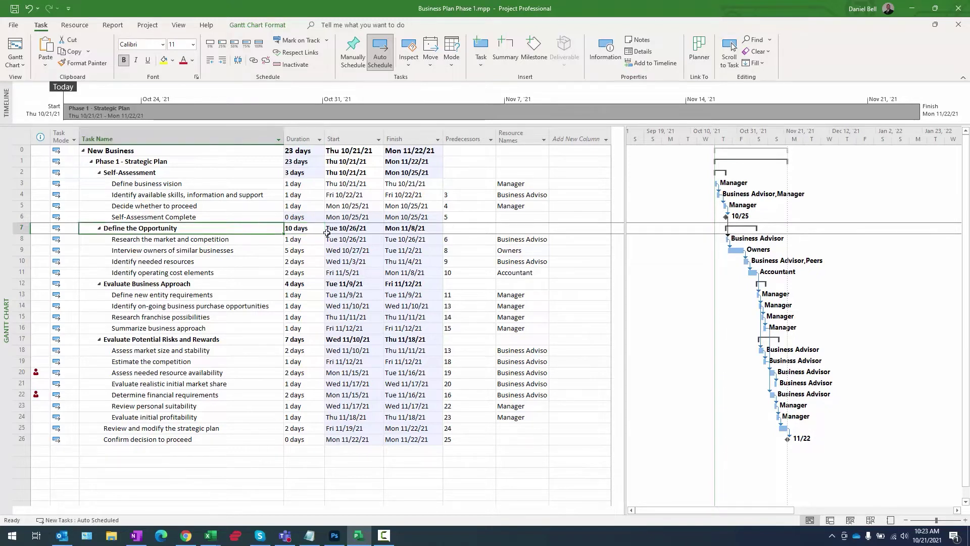
{"action": "left_click", "coordinate": [208, 217]}
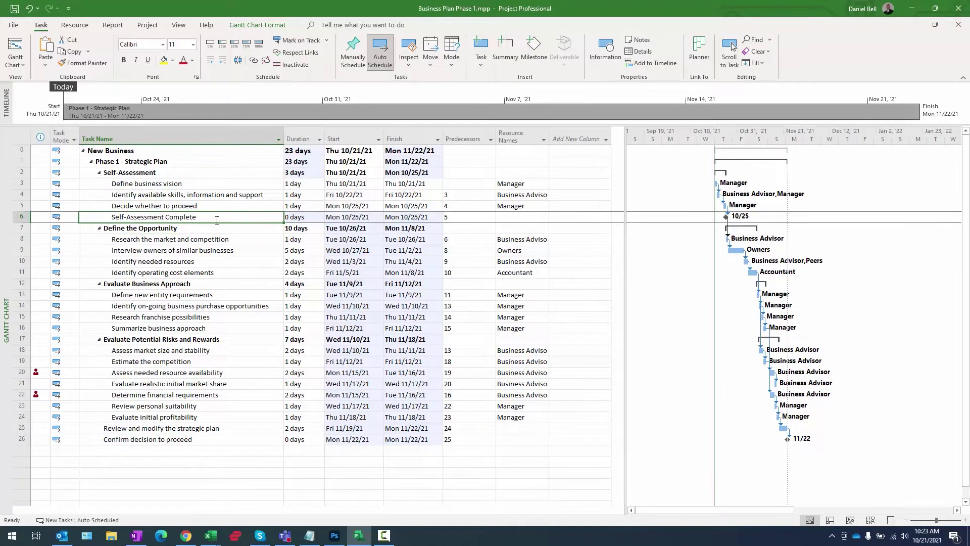
{"action": "left_click_drag", "start_coordinate": [188, 184], "coordinate": [183, 207]}
{"action": "left_click_drag", "start_coordinate": [164, 173], "coordinate": [177, 217]}
{"action": "left_click", "coordinate": [177, 217]}
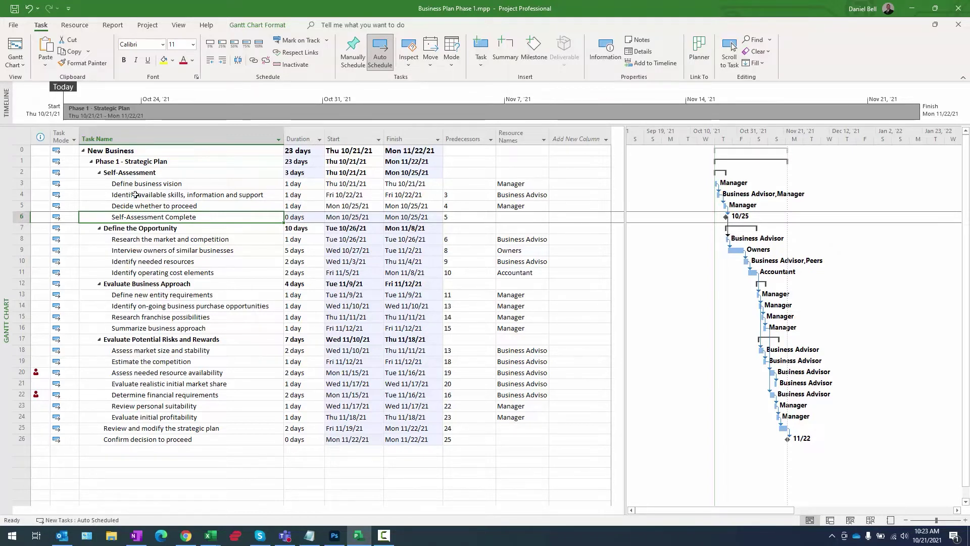
{"action": "left_click", "coordinate": [19, 217]}
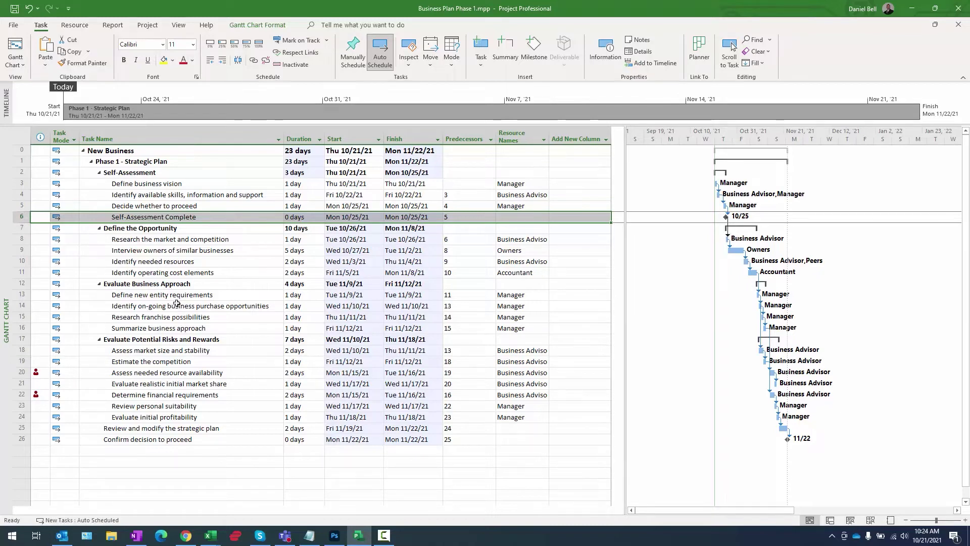
{"action": "left_click", "coordinate": [173, 284]}
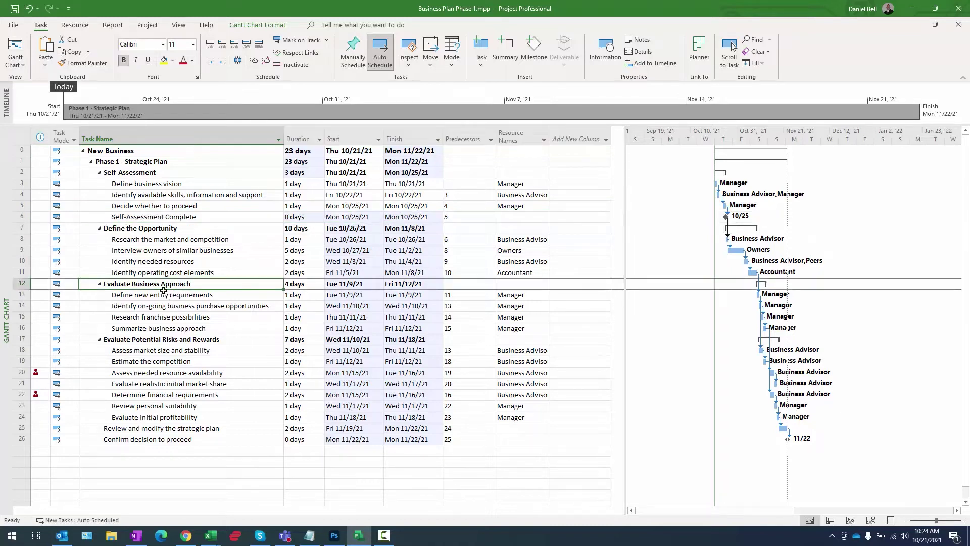
{"action": "left_click", "coordinate": [135, 228]}
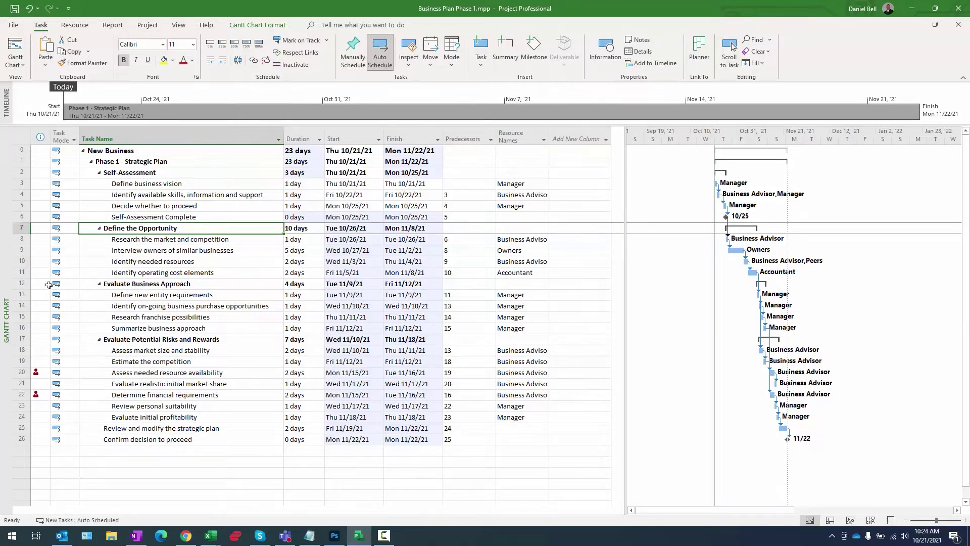
- Insert a task named Opportunity Definition Complete at the end of the Define the Opportunity group, just above Evaluate Business Approach
{"action": "left_click", "coordinate": [22, 284]}
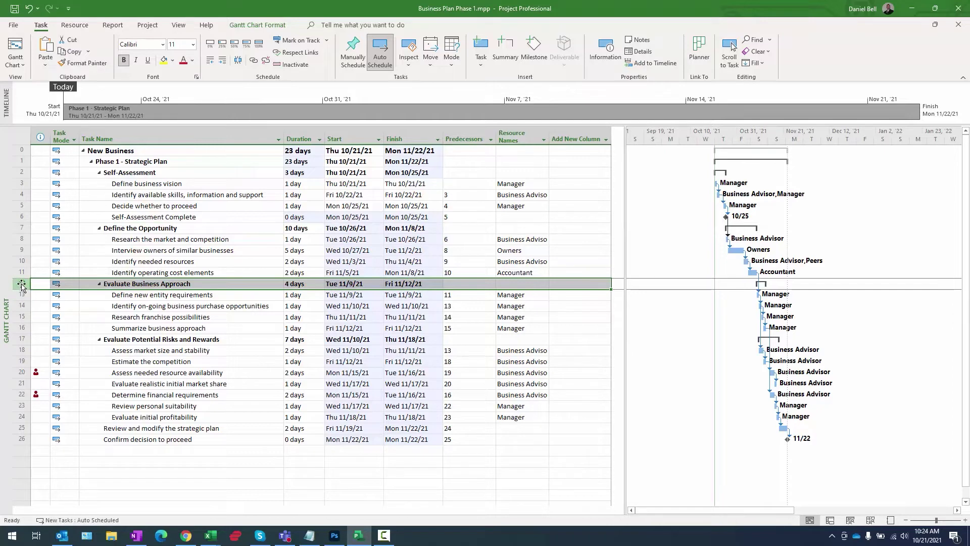
{"action": "right_click", "coordinate": [22, 284]}
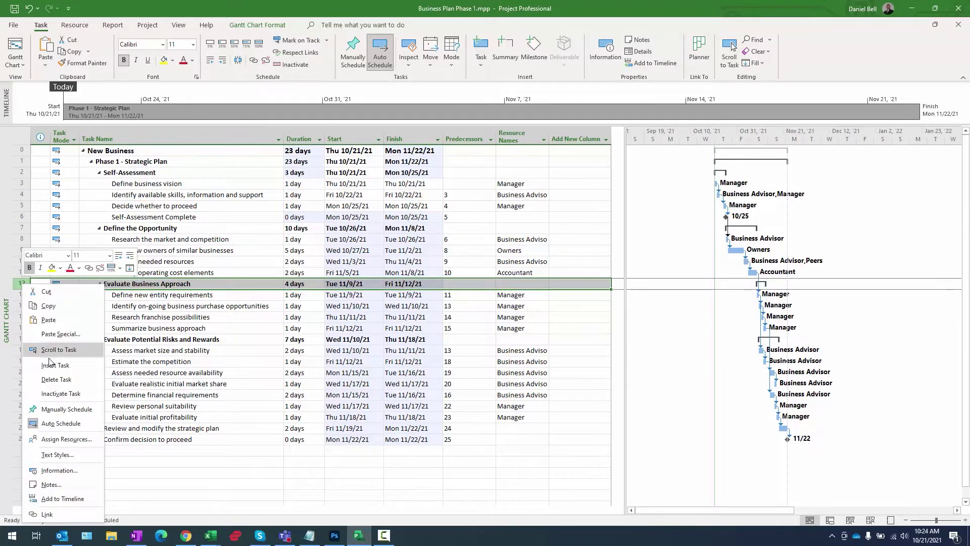
{"action": "key", "text": "Escape"}
{"action": "key", "text": "Insert"}
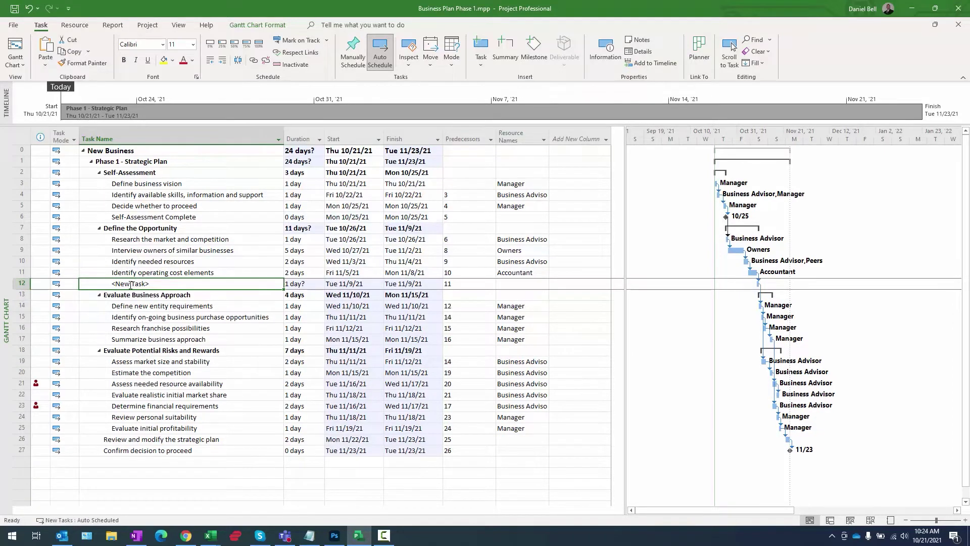
{"action": "type", "text": "Opp"}
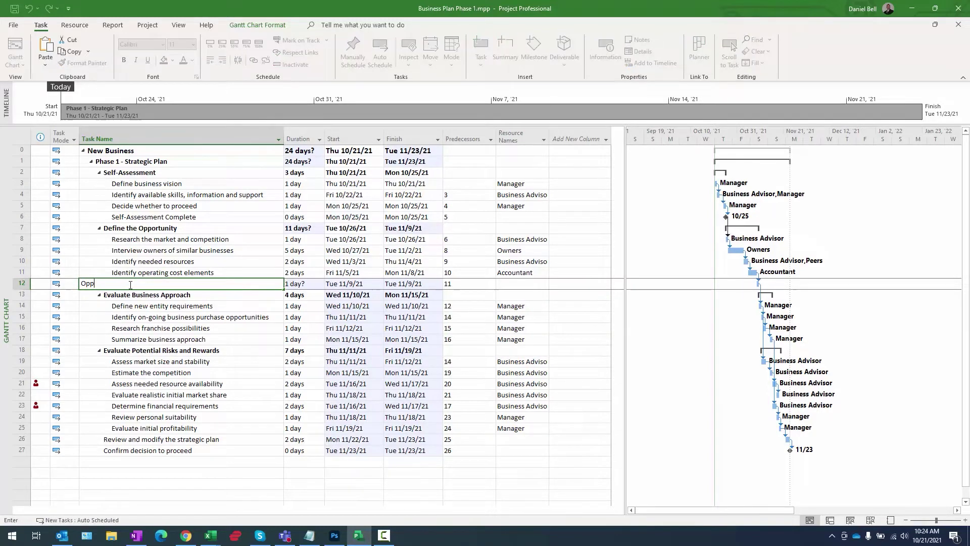
{"action": "type", "text": "ortunity Definition Complete"}
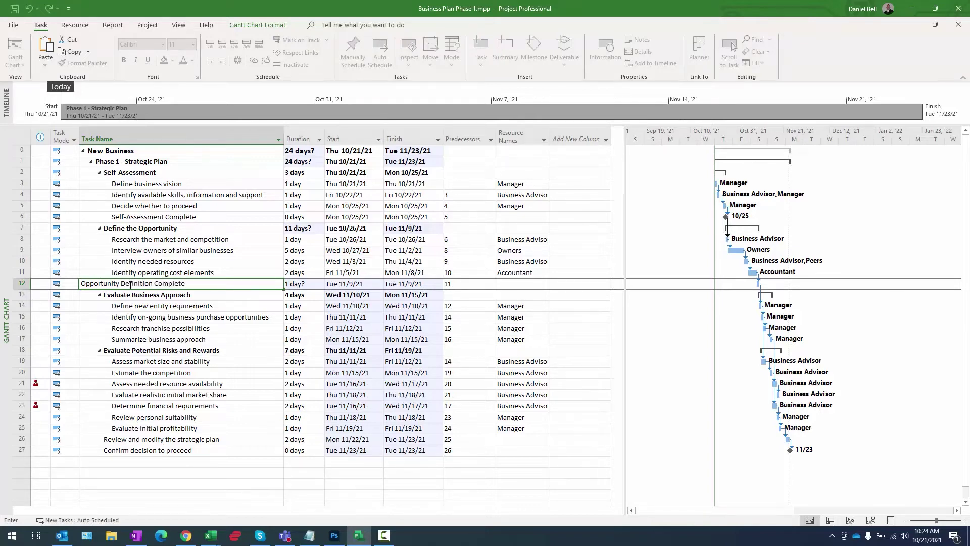
{"action": "key", "text": "Tab"}
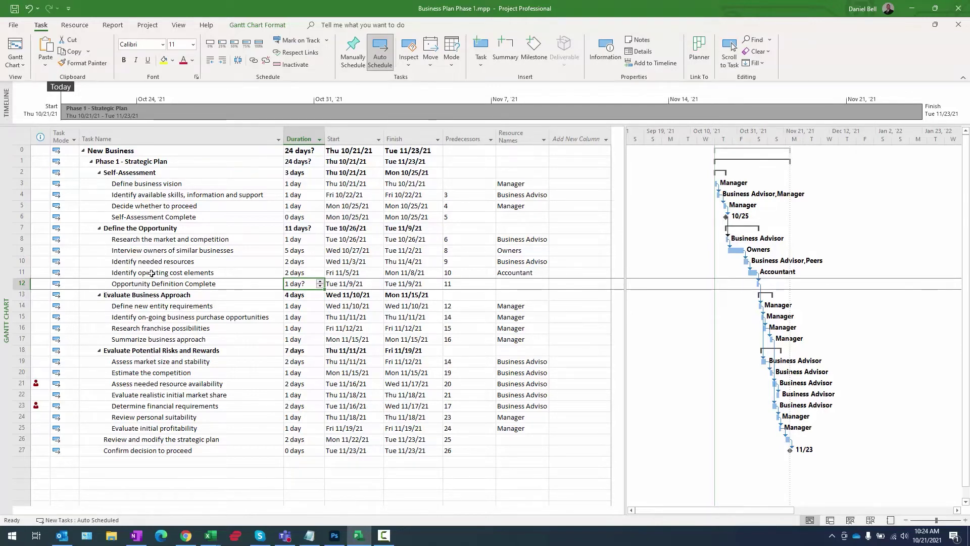
- Mark Opportunity Definition Complete as a milestone in its task information and give it a duration of 5 days
{"action": "left_click", "coordinate": [20, 284]}
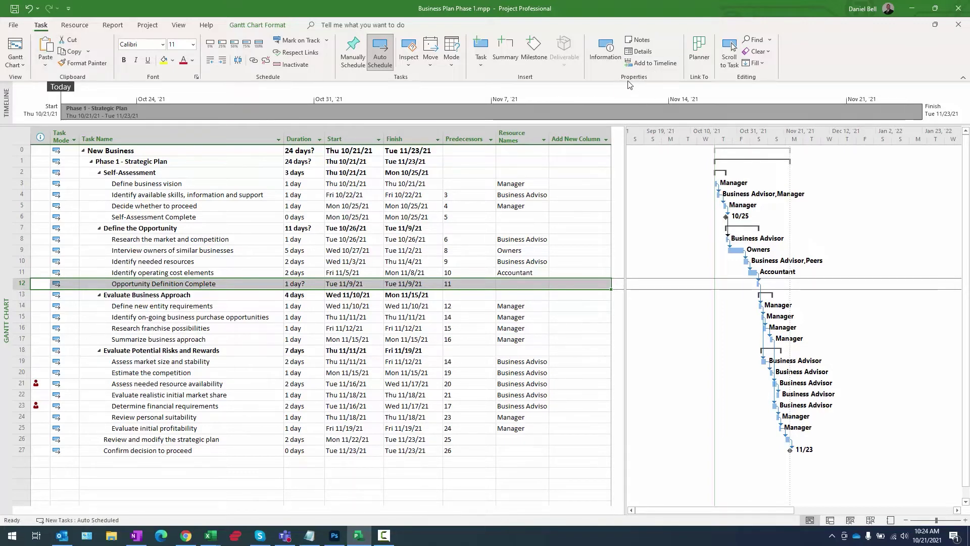
{"action": "left_click", "coordinate": [606, 54]}
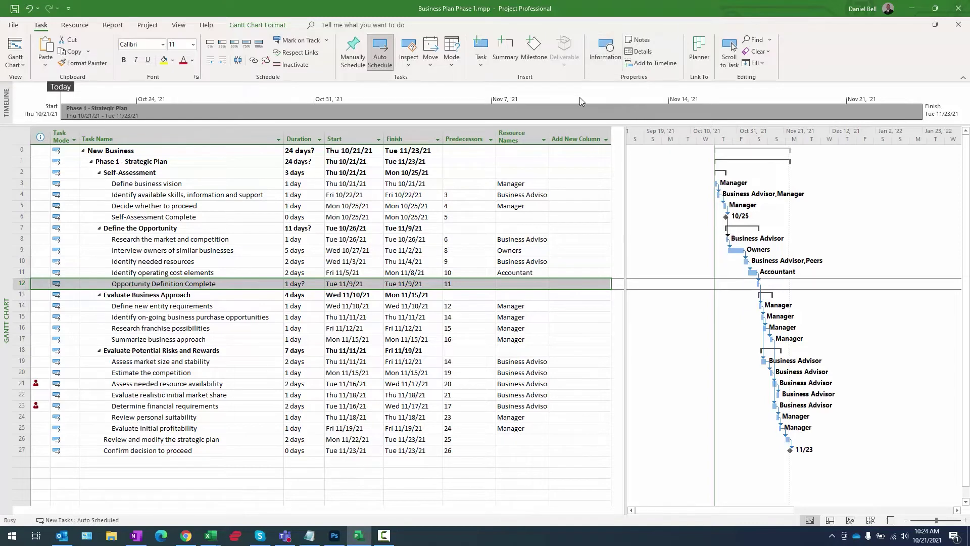
{"action": "left_click_drag", "start_coordinate": [458, 175], "coordinate": [411, 171]}
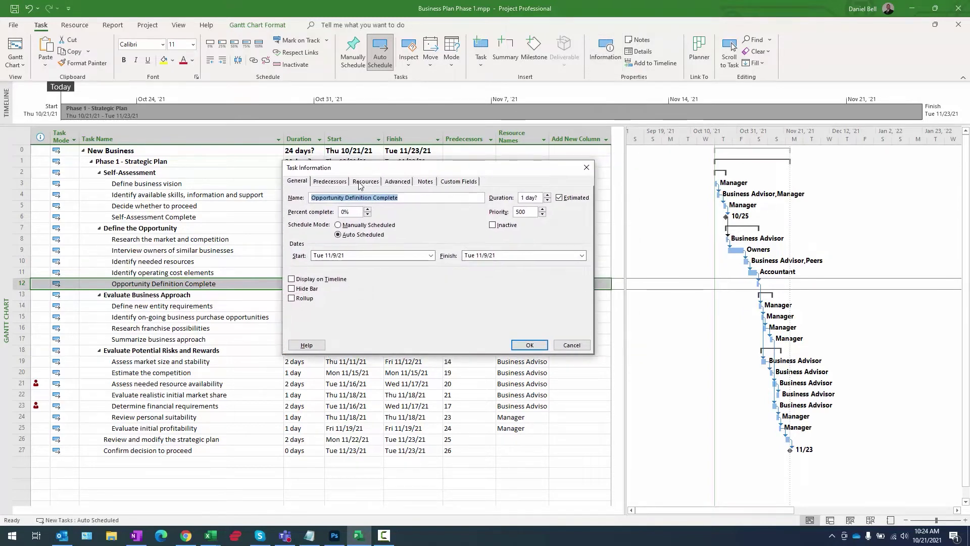
{"action": "left_click", "coordinate": [399, 181]}
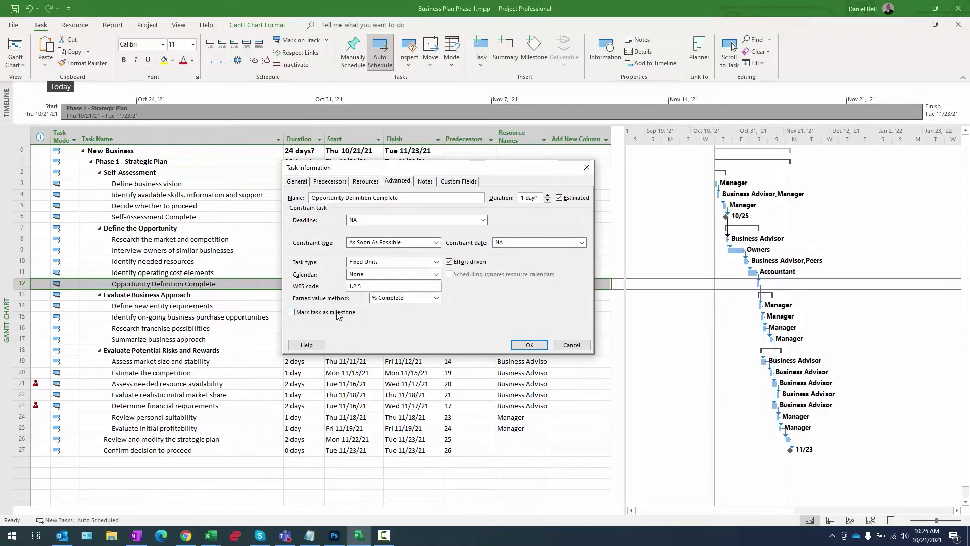
{"action": "left_click", "coordinate": [292, 313]}
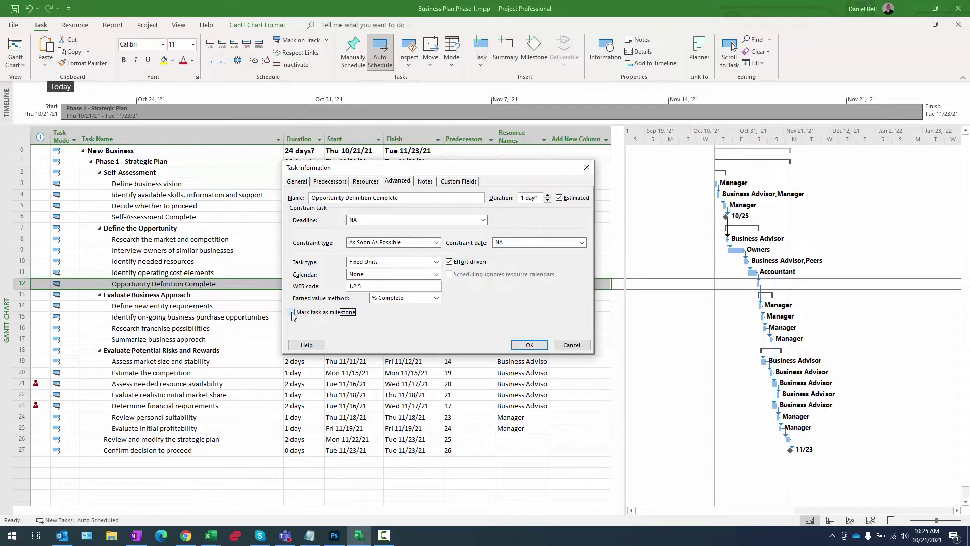
{"action": "double_click", "coordinate": [522, 198]}
{"action": "type", "text": "5"}
{"action": "left_click", "coordinate": [479, 262]}
{"action": "left_click", "coordinate": [530, 345]}
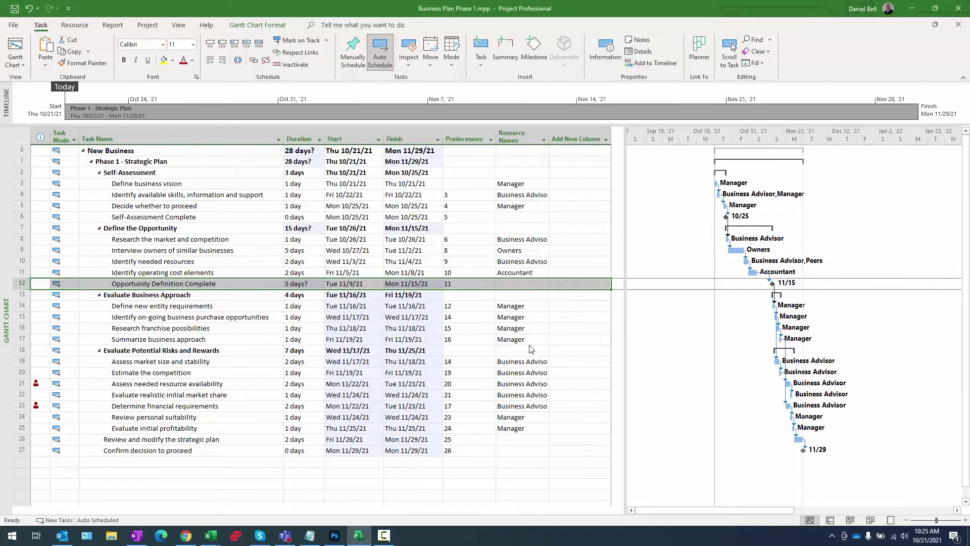
- Inspect the Opportunity Definition Complete milestone on a day-level Gantt timescale, and save the project
{"action": "left_click", "coordinate": [105, 286]}
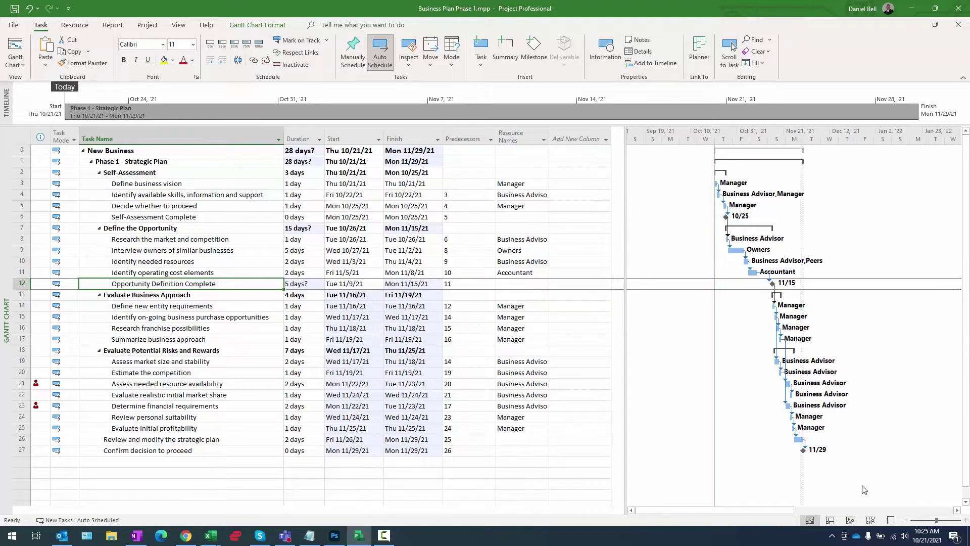
{"action": "left_click", "coordinate": [965, 521]}
{"action": "left_click", "coordinate": [965, 520]}
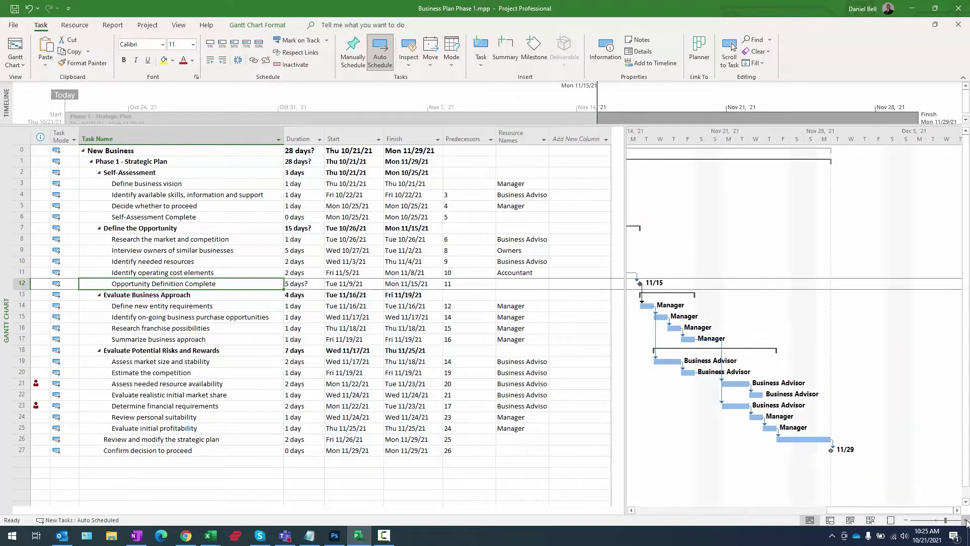
{"action": "left_click", "coordinate": [965, 520]}
{"action": "left_click_drag", "start_coordinate": [889, 513], "coordinate": [807, 533]}
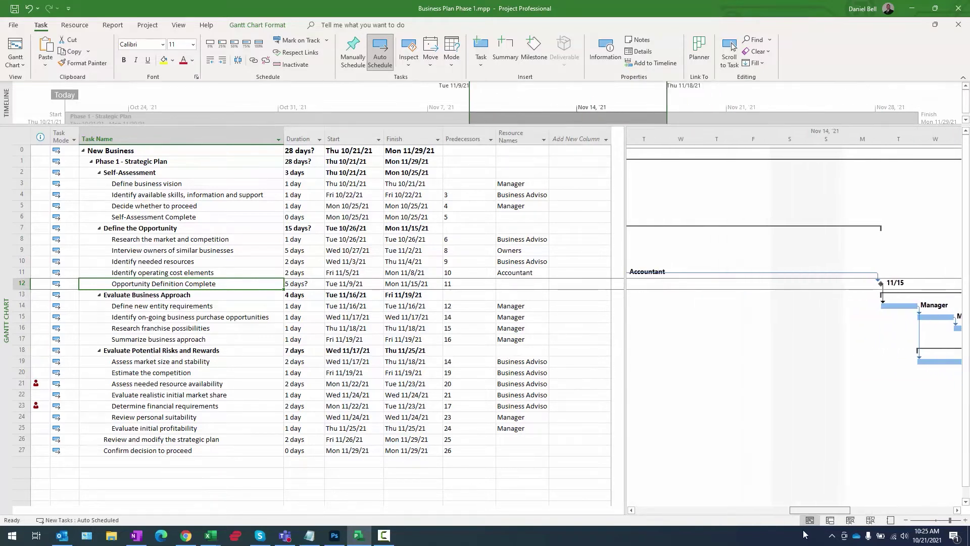
{"action": "left_click", "coordinate": [905, 521]}
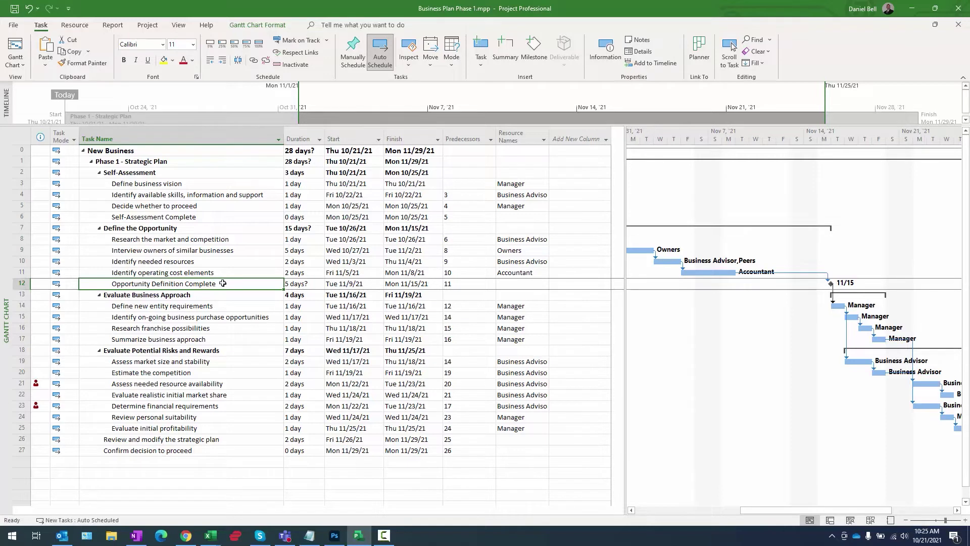
{"action": "left_click", "coordinate": [13, 9]}
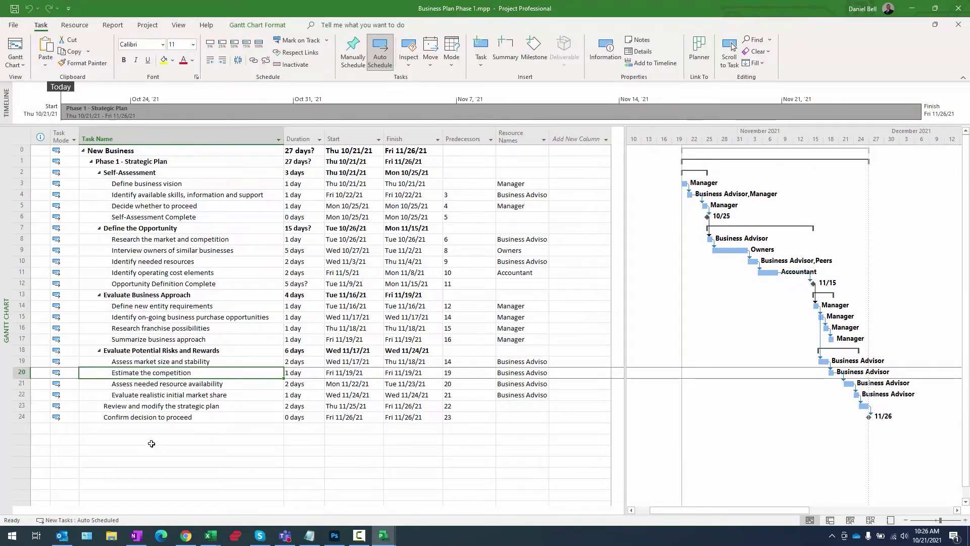
- Review the four subtasks of Evaluate Potential Risks and Rewards and the Review and modify the strategic plan task below them
{"action": "left_click", "coordinate": [151, 350]}
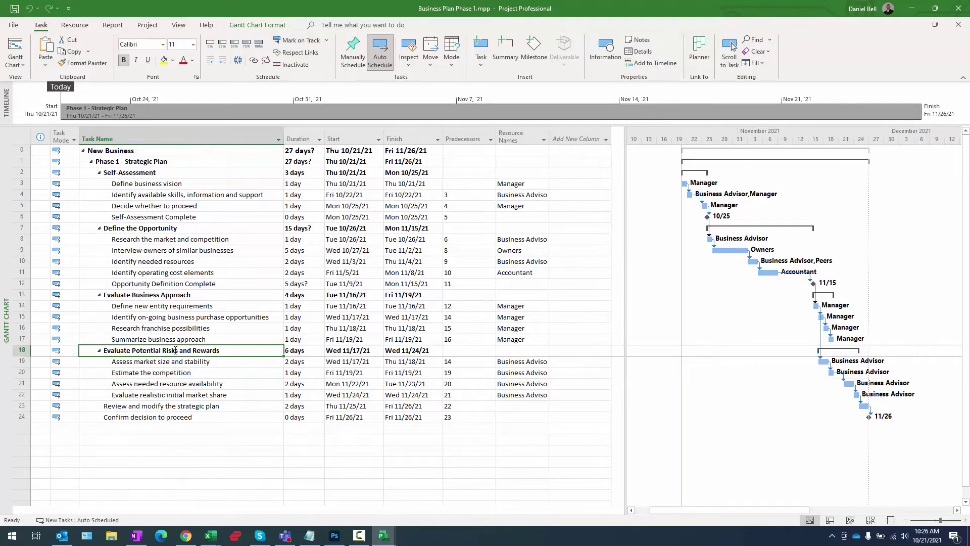
{"action": "left_click", "coordinate": [172, 362]}
{"action": "left_click_drag", "start_coordinate": [172, 373], "coordinate": [170, 395]}
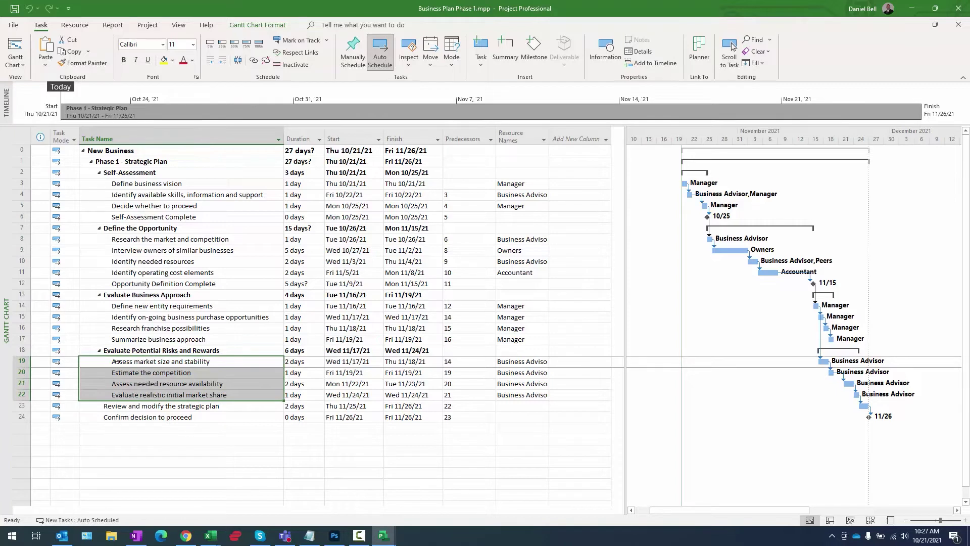
{"action": "left_click", "coordinate": [193, 373]}
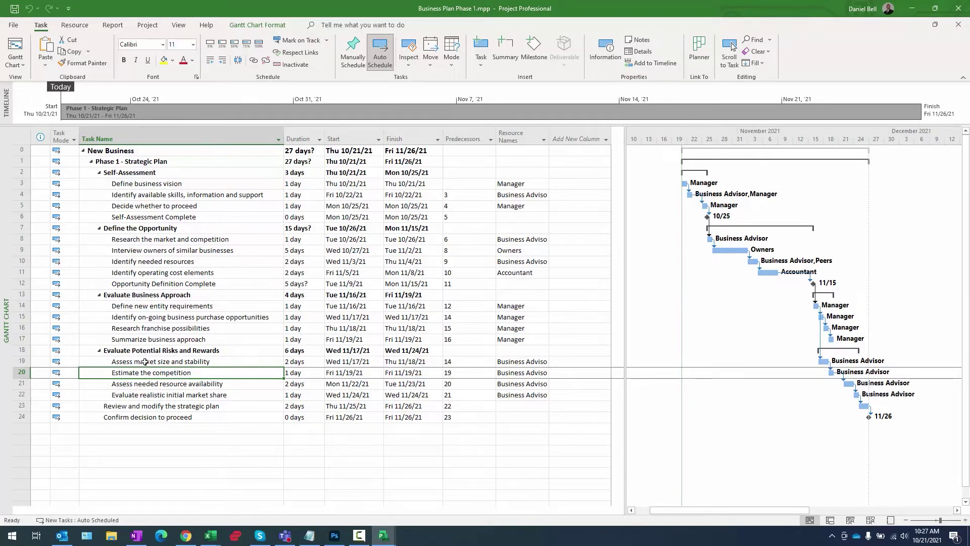
{"action": "left_click", "coordinate": [145, 406]}
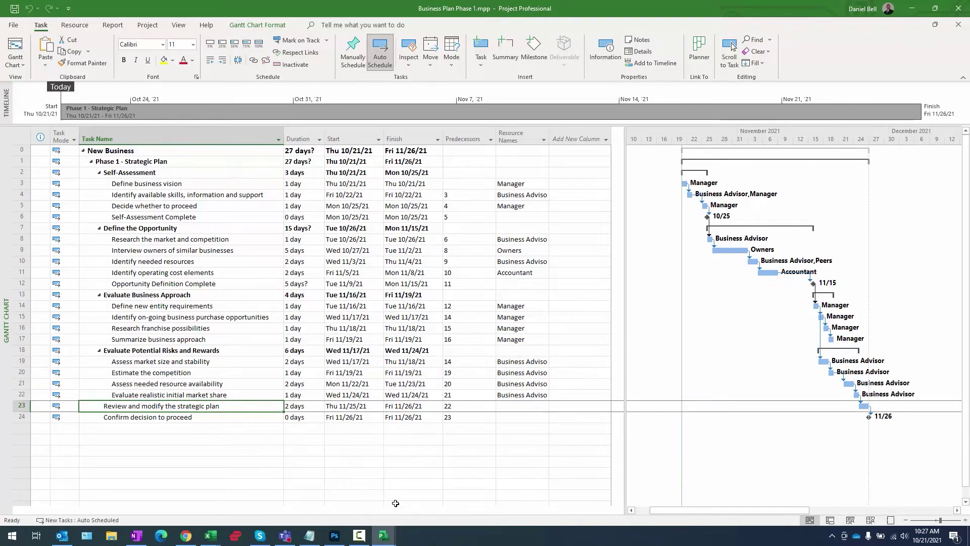
- Switch to External Activities.mpp and examine its tasks from Determine financial requirements to Evaluate initial profitability
{"action": "left_click", "coordinate": [384, 536]}
{"action": "left_click", "coordinate": [413, 505]}
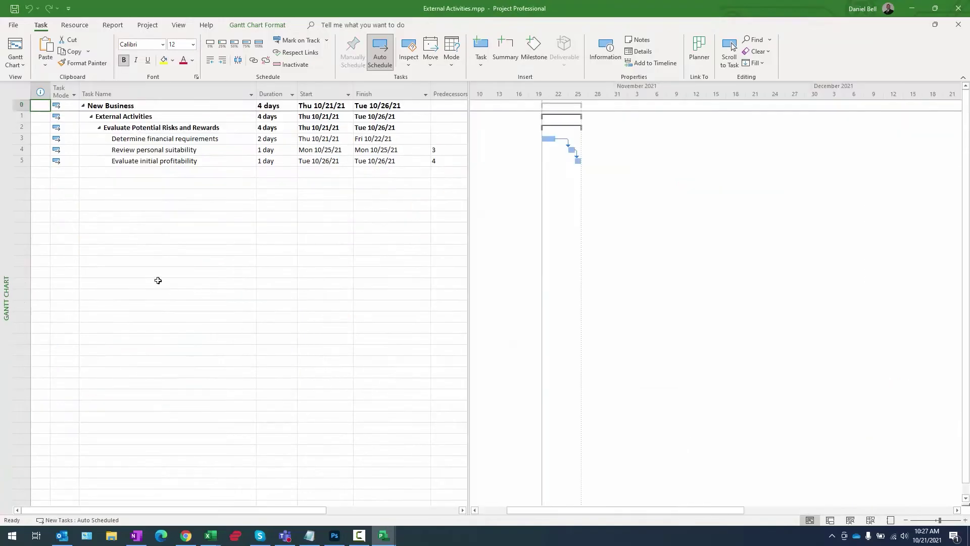
{"action": "left_click", "coordinate": [134, 138]}
{"action": "left_click_drag", "start_coordinate": [133, 137], "coordinate": [140, 161]}
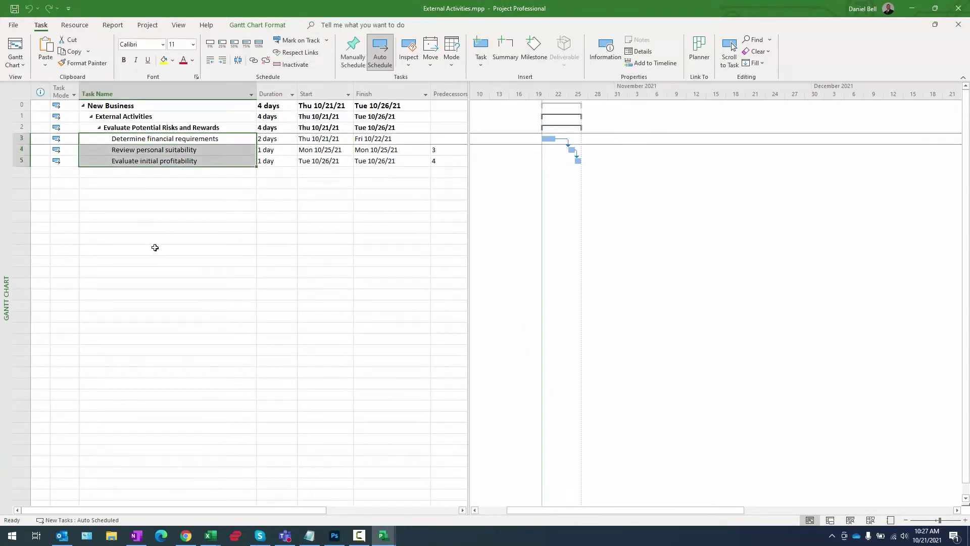
{"action": "left_click", "coordinate": [148, 161]}
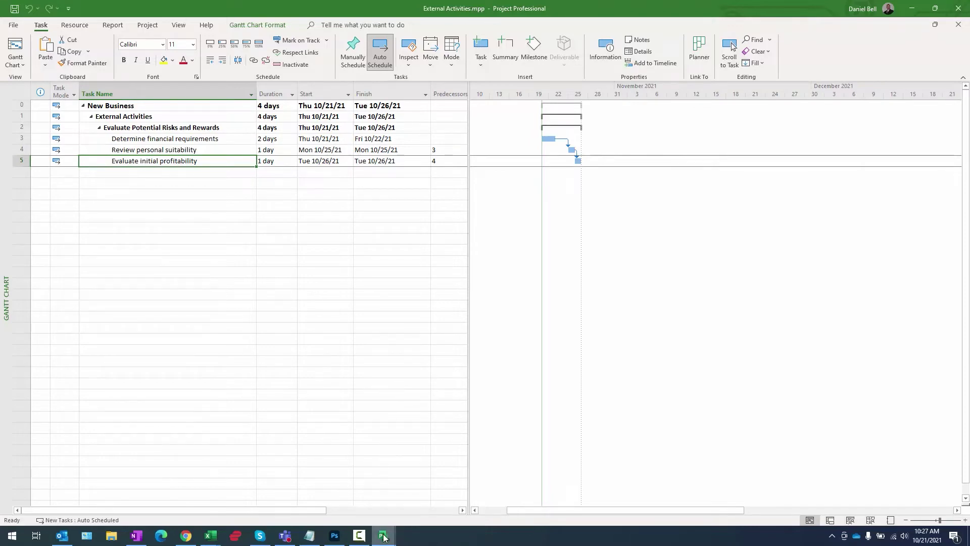
- Return to Business Plan Phase 1.mpp and select the whole Review and modify the strategic plan row
{"action": "mouse_move", "coordinate": [384, 536]}
{"action": "left_click", "coordinate": [329, 495]}
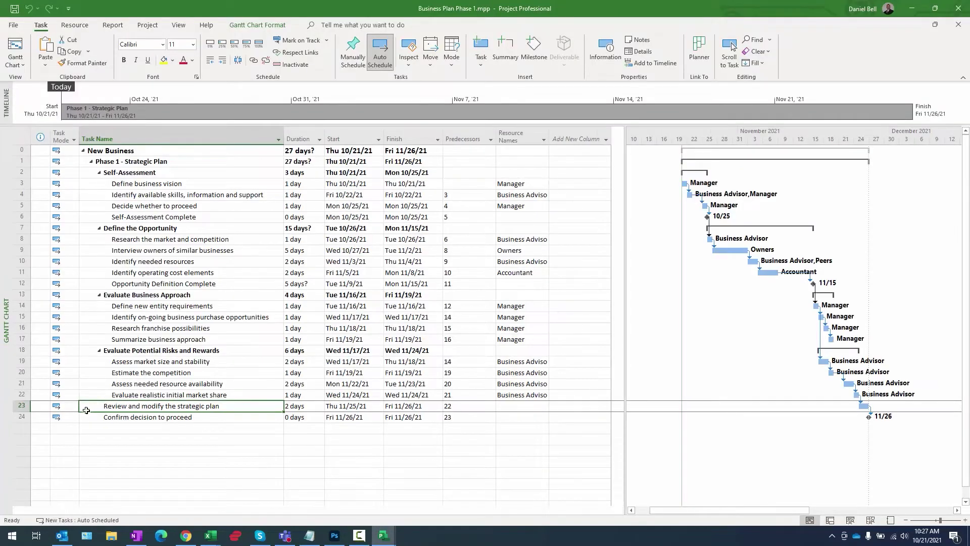
{"action": "left_click", "coordinate": [36, 408]}
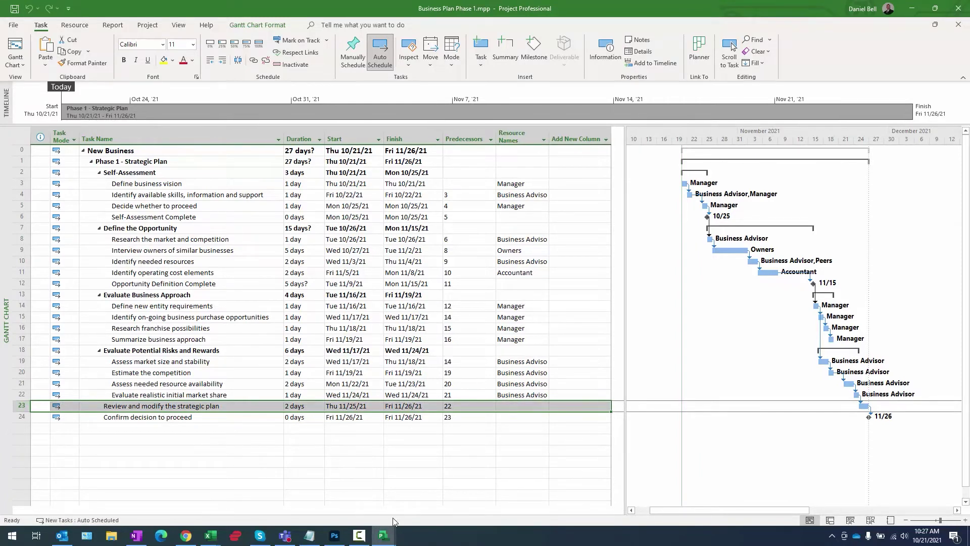
- In External Activities.mpp, add a task named Evaluation Complete below Evaluate initial profitability
{"action": "mouse_move", "coordinate": [383, 536]}
{"action": "left_click", "coordinate": [411, 493]}
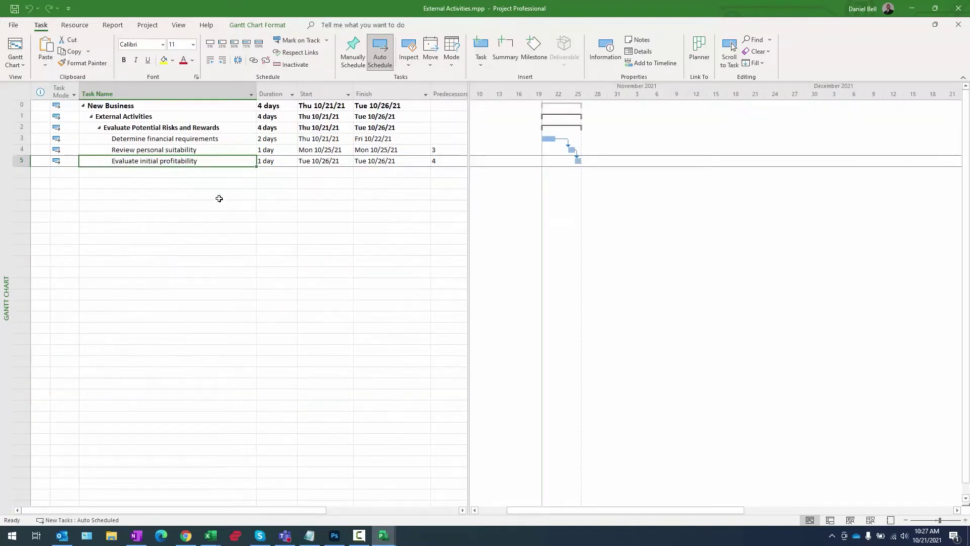
{"action": "left_click", "coordinate": [175, 172]}
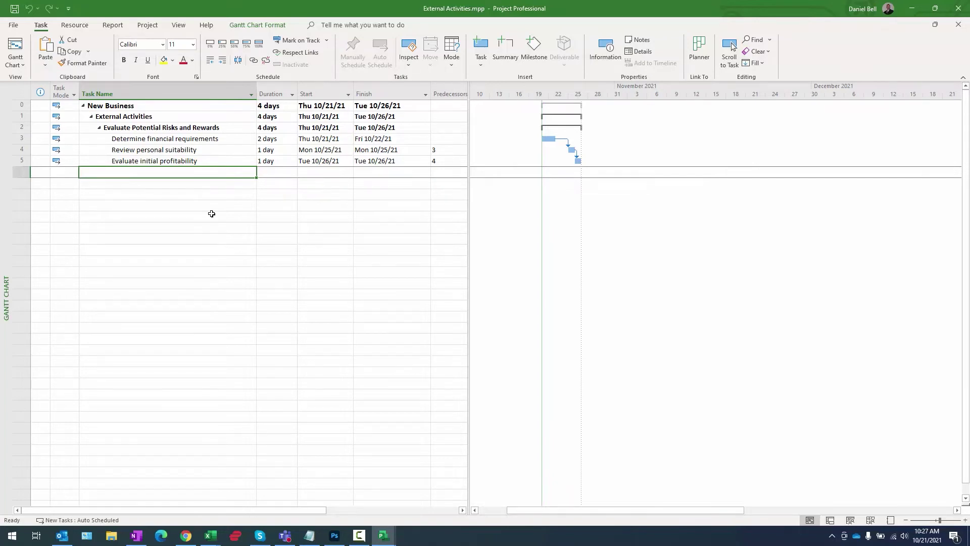
{"action": "type", "text": "Evalua"}
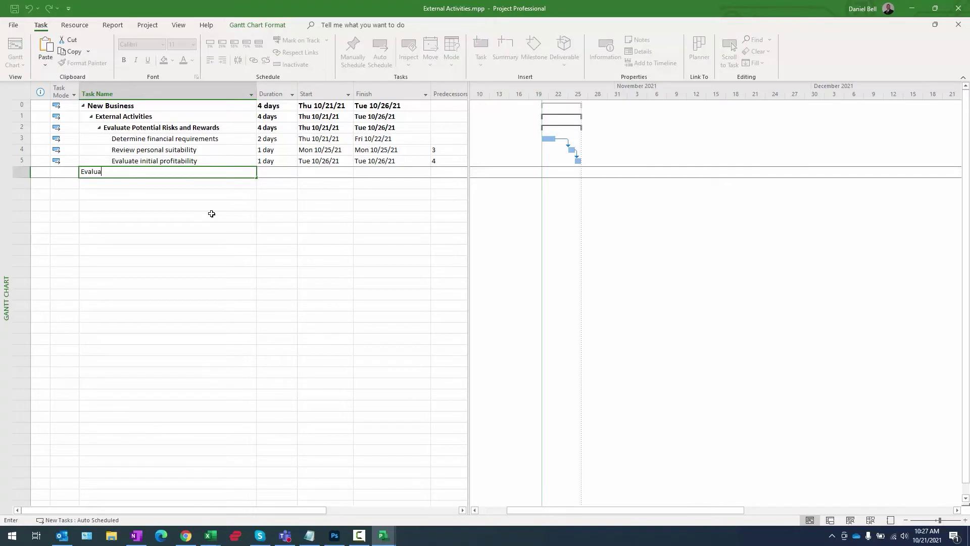
{"action": "type", "text": "tion Compelt"}
{"action": "key", "text": "Return"}
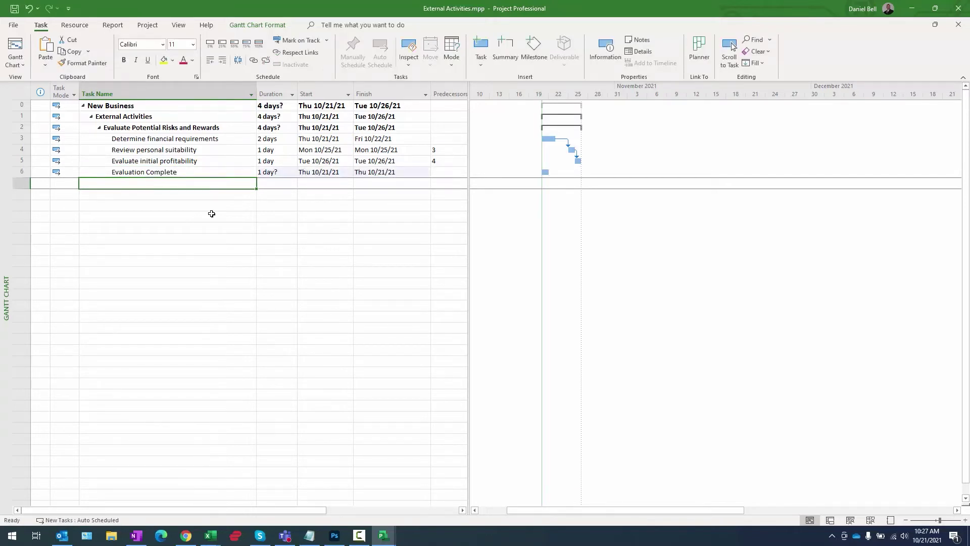
- Set the duration of Evaluation Complete to 0 days and link it as successor of Evaluate initial profitability
{"action": "left_click", "coordinate": [267, 173]}
{"action": "type", "text": "0"}
{"action": "key", "text": "Return"}
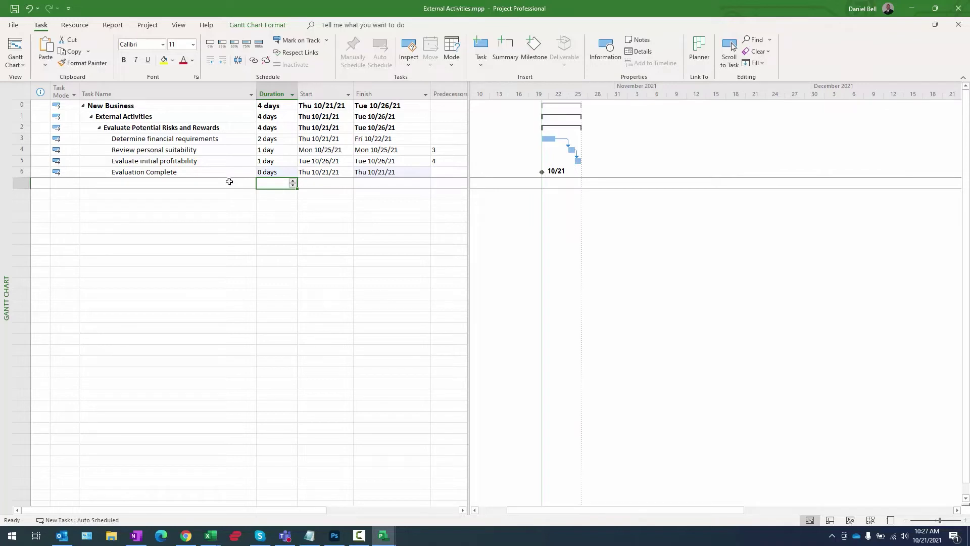
{"action": "left_click_drag", "start_coordinate": [140, 161], "coordinate": [141, 172]}
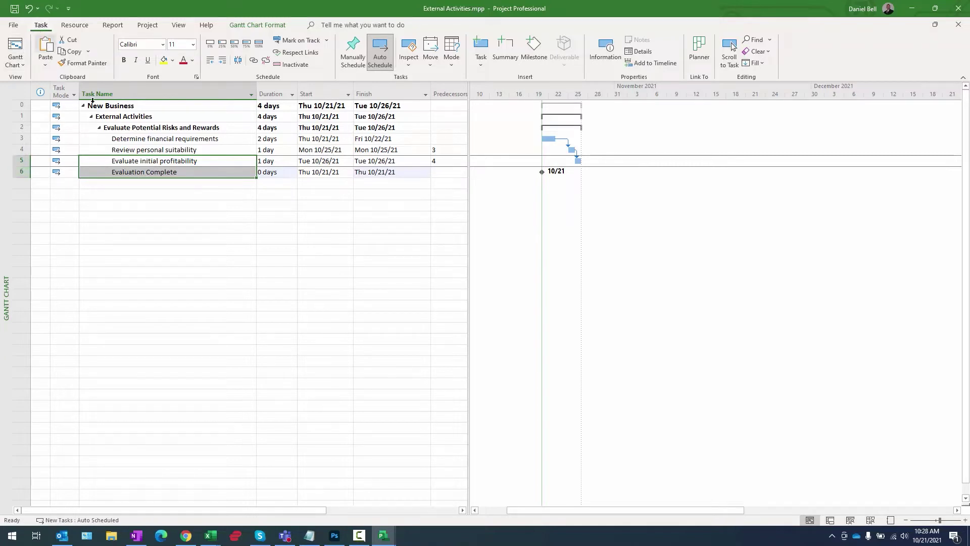
{"action": "left_click", "coordinate": [253, 62]}
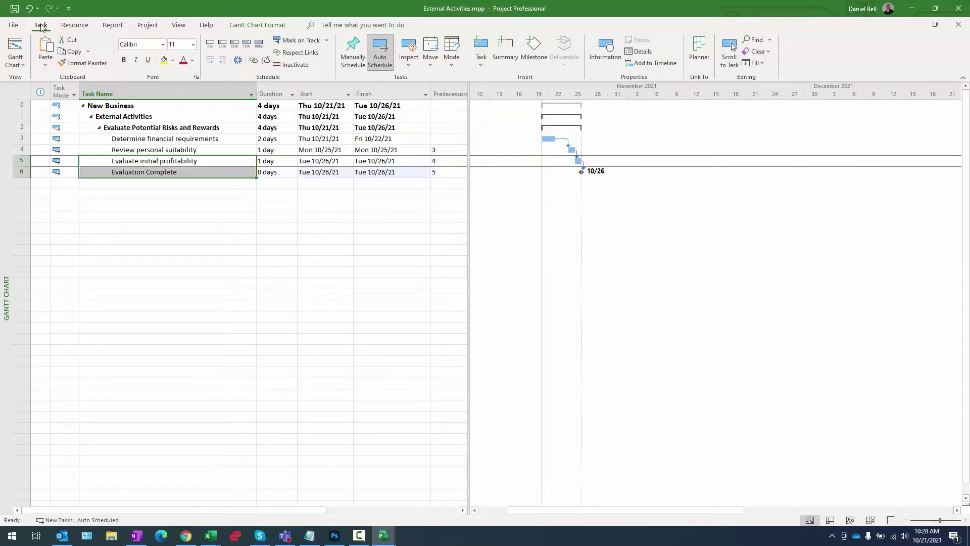
- Save External Activities.mpp and close it
{"action": "left_click", "coordinate": [16, 9]}
{"action": "left_click", "coordinate": [17, 24]}
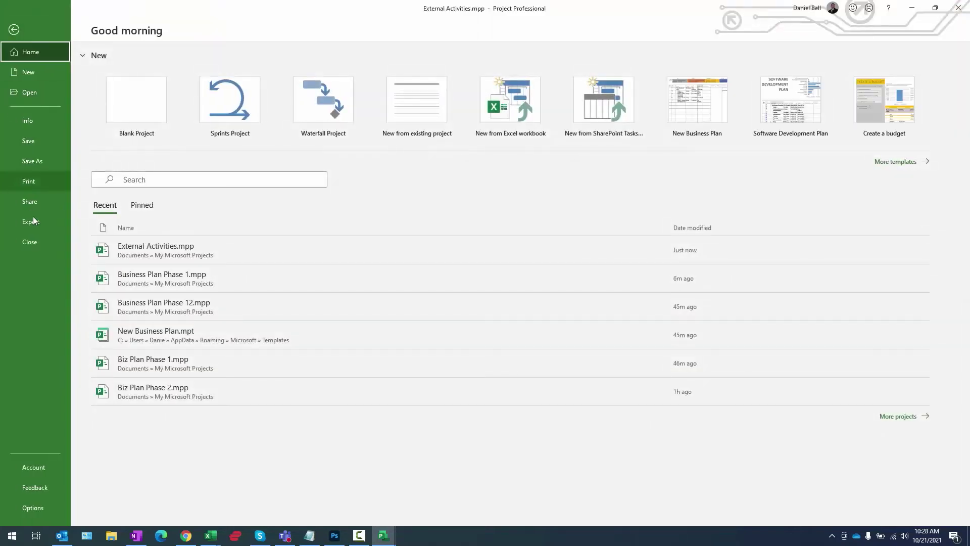
{"action": "left_click", "coordinate": [31, 241]}
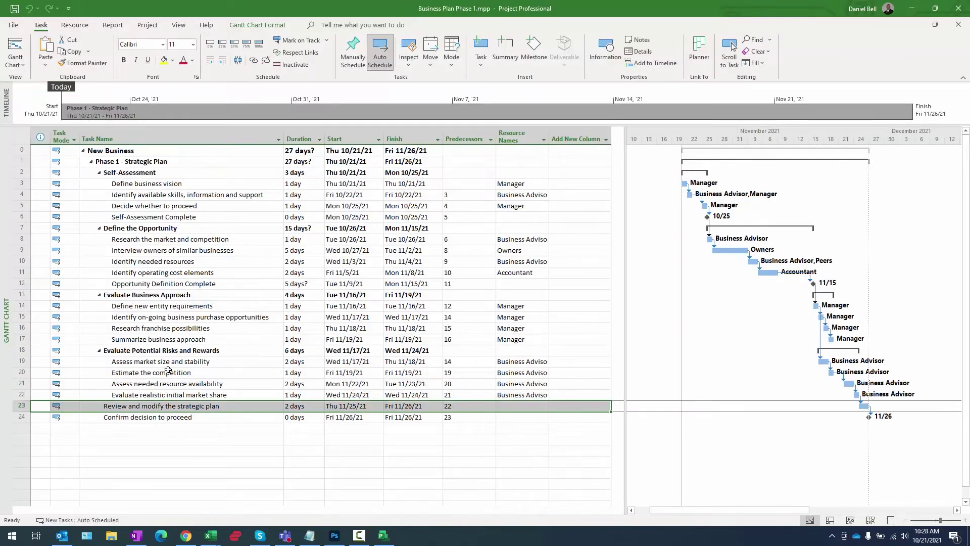
- Examine the Review and modify the strategic plan and Confirm decision to proceed tasks at the end of the schedule
{"action": "scroll", "coordinate": [168, 368], "scroll_direction": "down", "scroll_amount": 3}
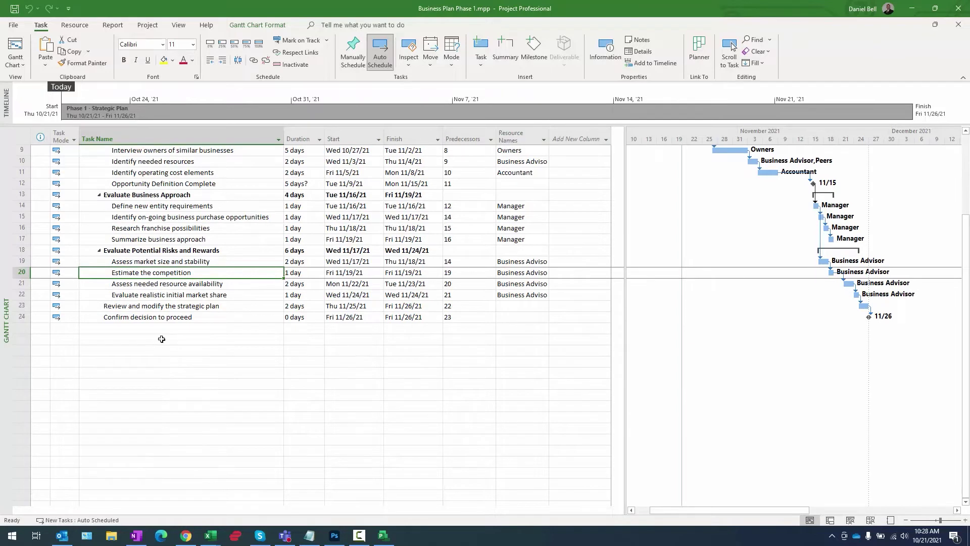
{"action": "left_click", "coordinate": [168, 307]}
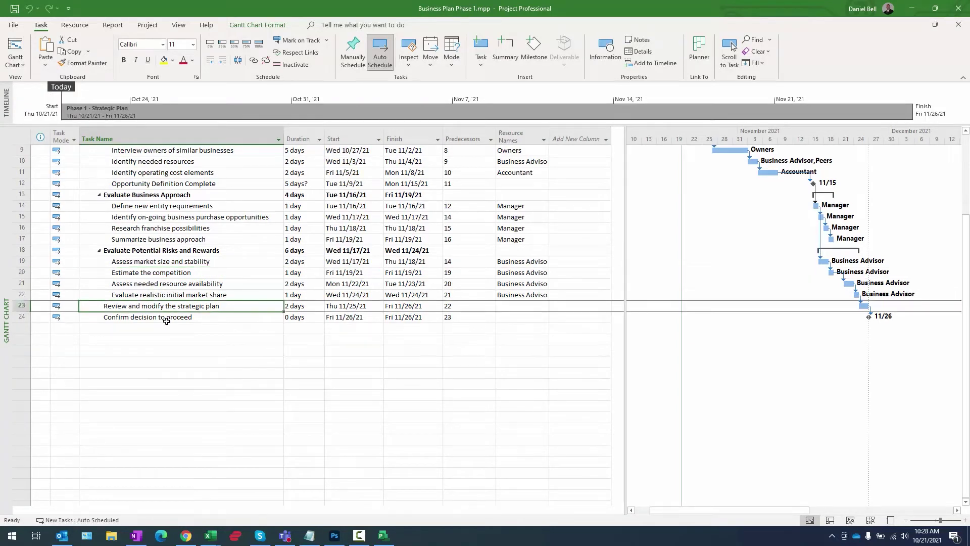
{"action": "left_click", "coordinate": [167, 318]}
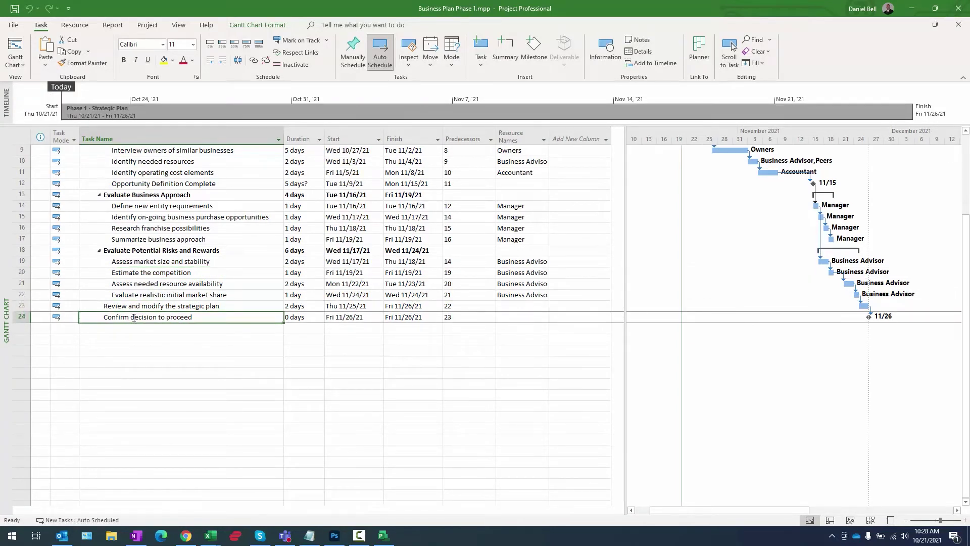
{"action": "left_click", "coordinate": [191, 303]}
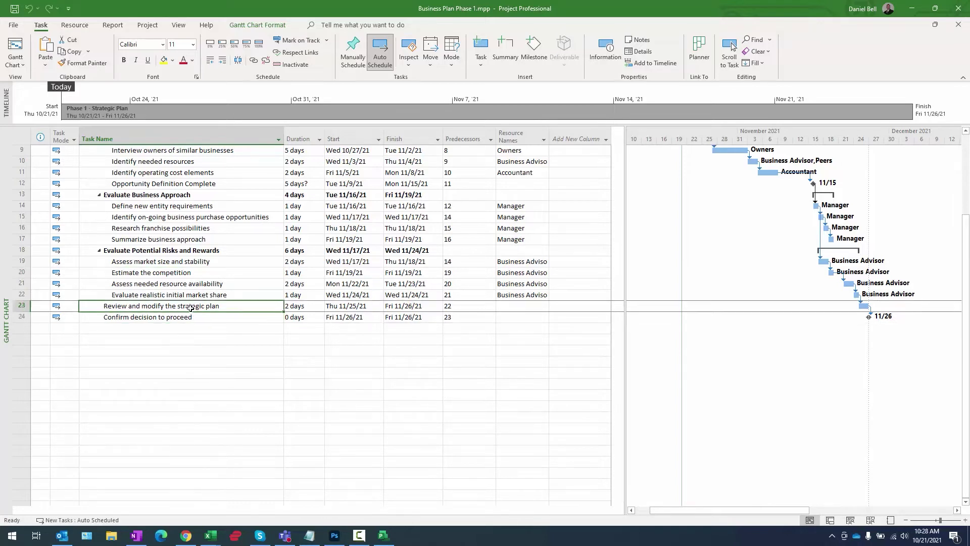
{"action": "left_click", "coordinate": [108, 318]}
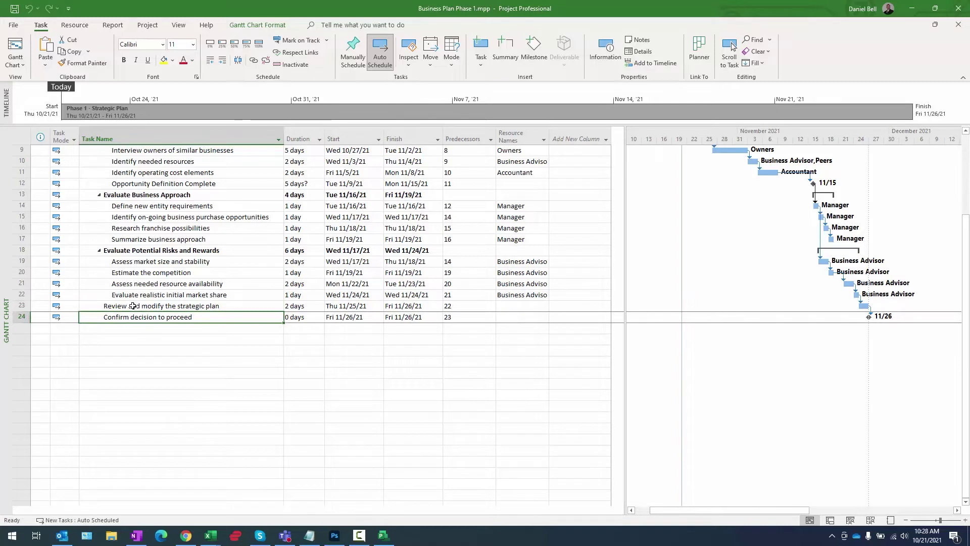
{"action": "left_click", "coordinate": [205, 307]}
{"action": "left_click", "coordinate": [199, 317]}
- Set the duration of Review and modify the strategic plan to 3 days and mark the task as a milestone
{"action": "left_click", "coordinate": [211, 304]}
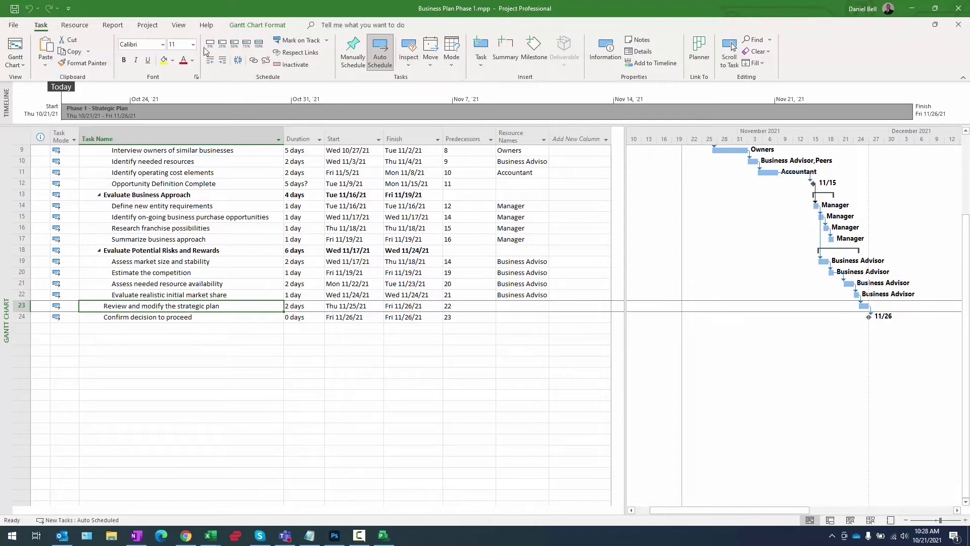
{"action": "left_click", "coordinate": [605, 51]}
{"action": "left_click", "coordinate": [444, 185]}
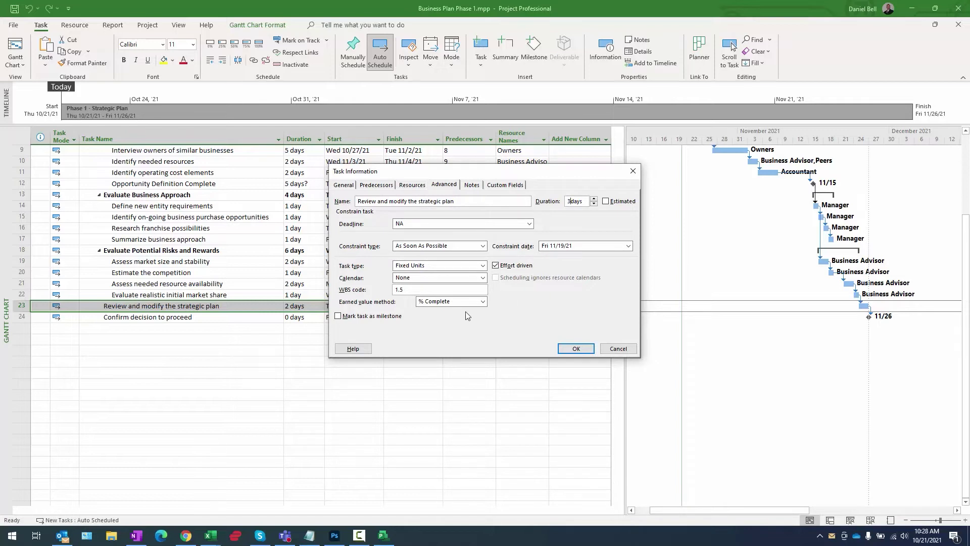
{"action": "left_click", "coordinate": [338, 316]}
{"action": "left_click", "coordinate": [586, 351]}
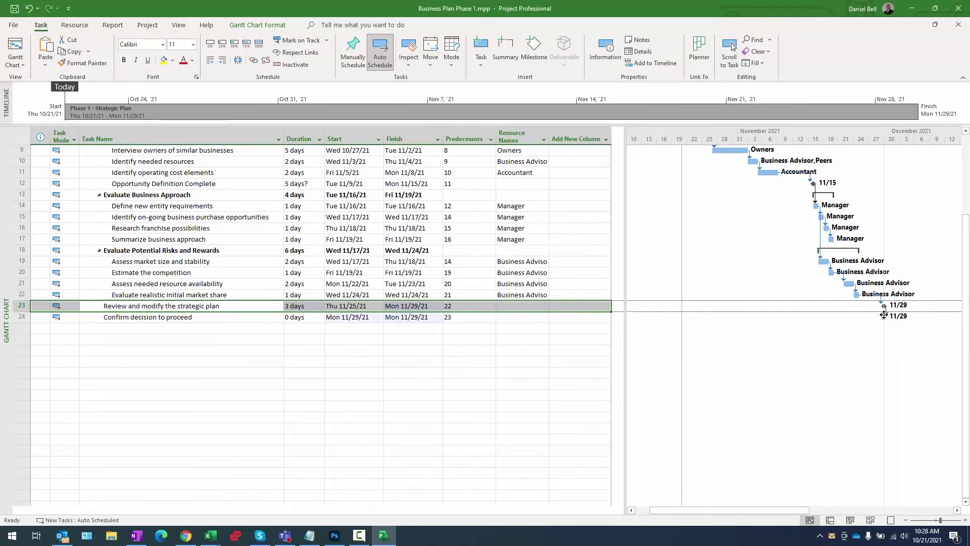
- Save Business Plan Phase 1.mpp and close it
{"action": "left_click_drag", "start_coordinate": [145, 251], "coordinate": [148, 306]}
{"action": "left_click", "coordinate": [133, 317]}
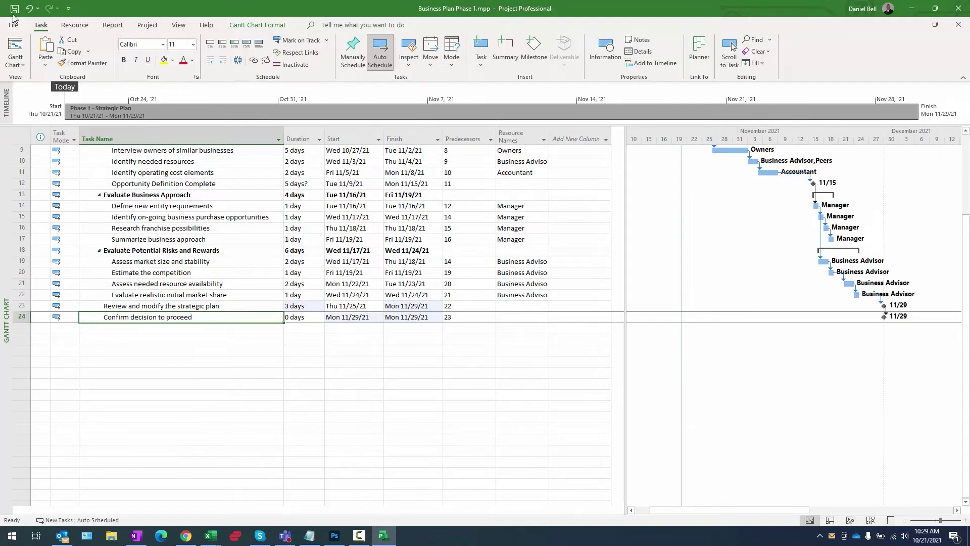
{"action": "left_click", "coordinate": [197, 307]}
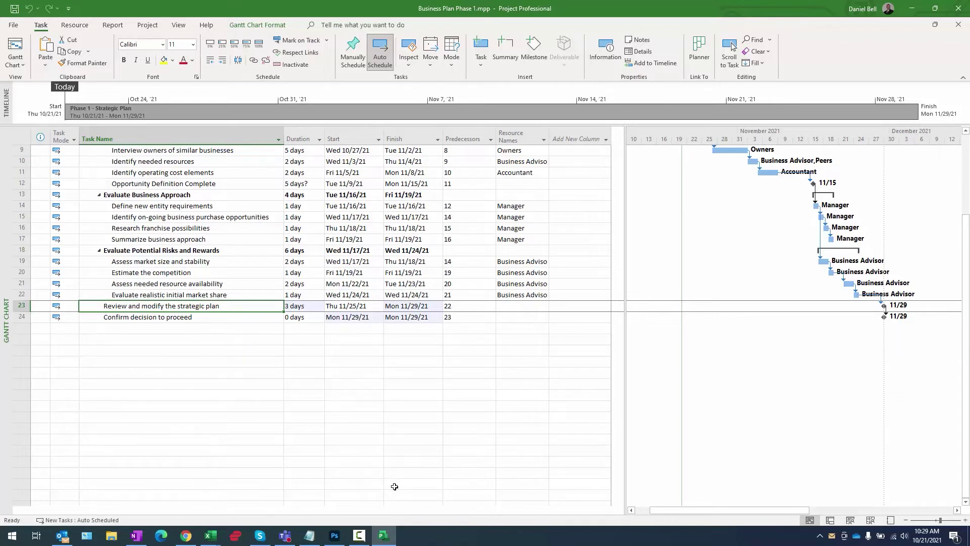
{"action": "left_click", "coordinate": [141, 262]}
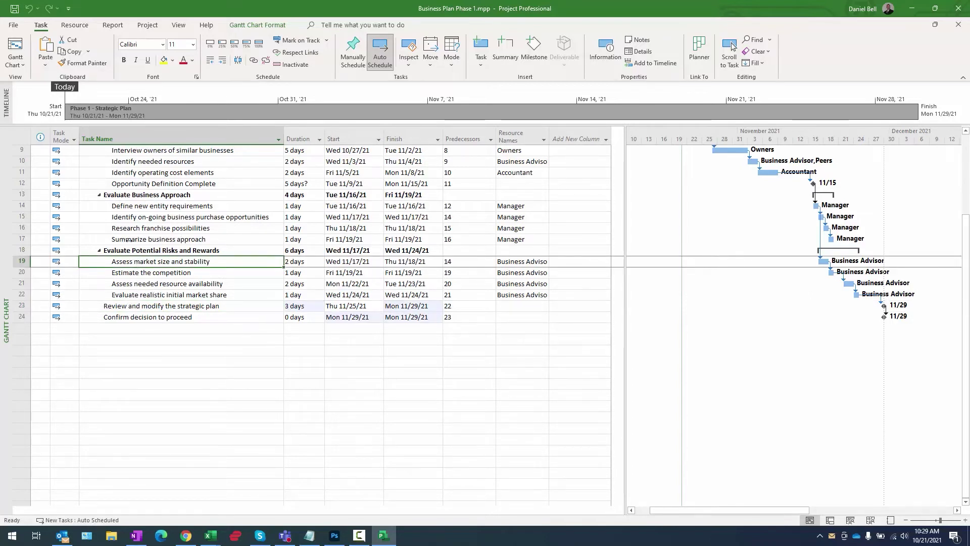
{"action": "left_click", "coordinate": [133, 242]}
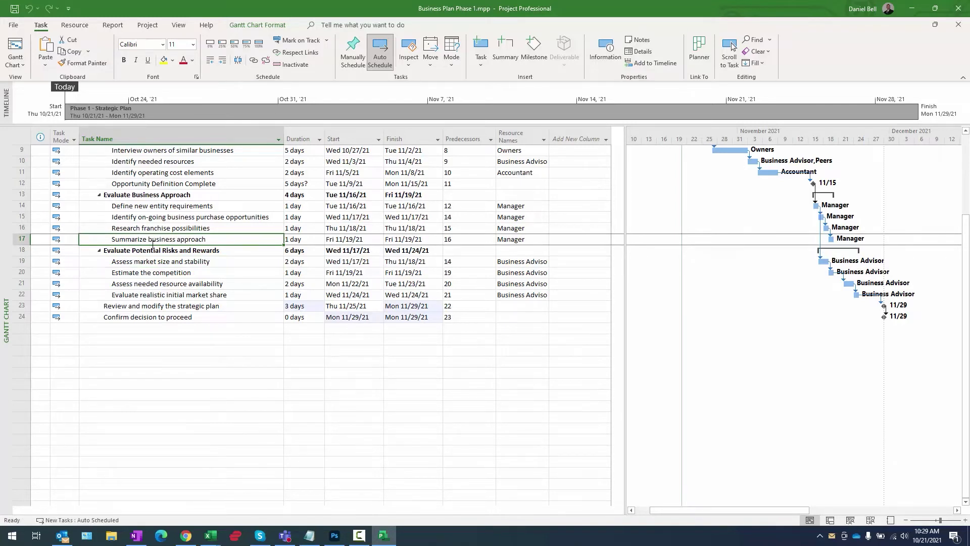
{"action": "left_click_drag", "start_coordinate": [132, 261], "coordinate": [134, 302]}
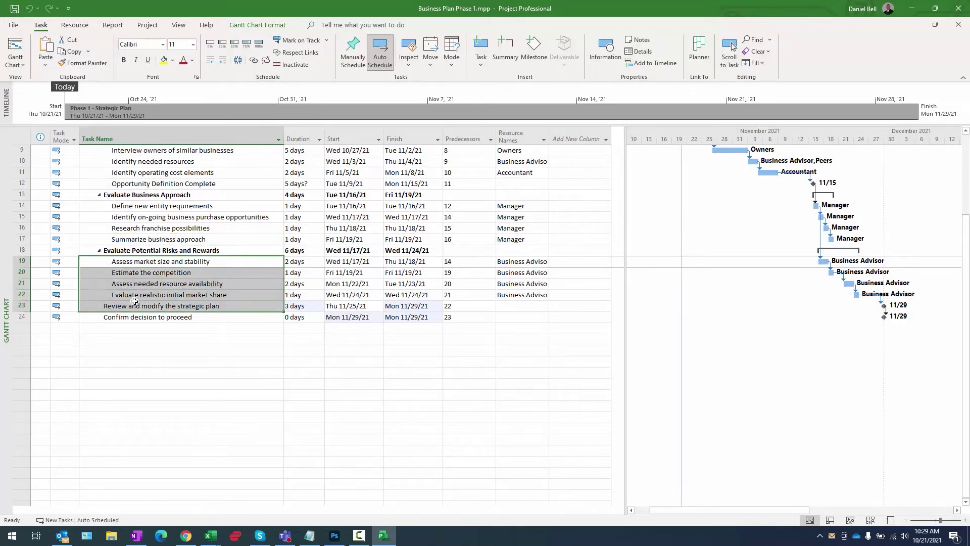
{"action": "left_click", "coordinate": [14, 25]}
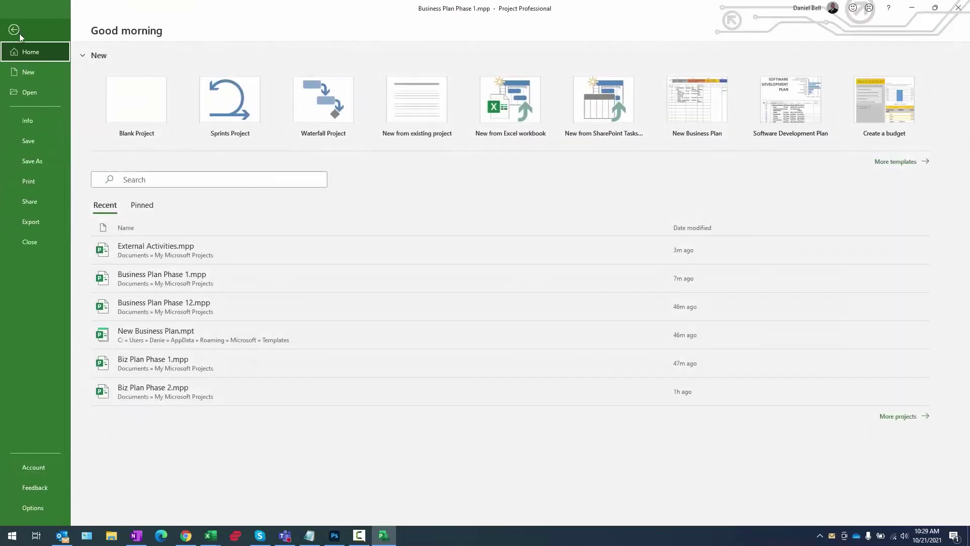
{"action": "left_click", "coordinate": [35, 238]}
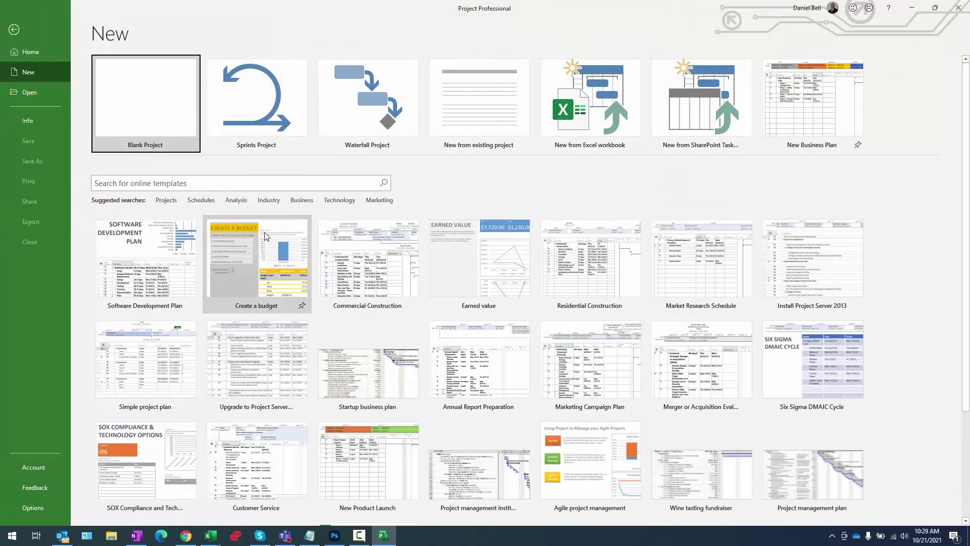
- Create a blank project and insert External Activities.mpp into it as a linked subproject
{"action": "left_click", "coordinate": [151, 97]}
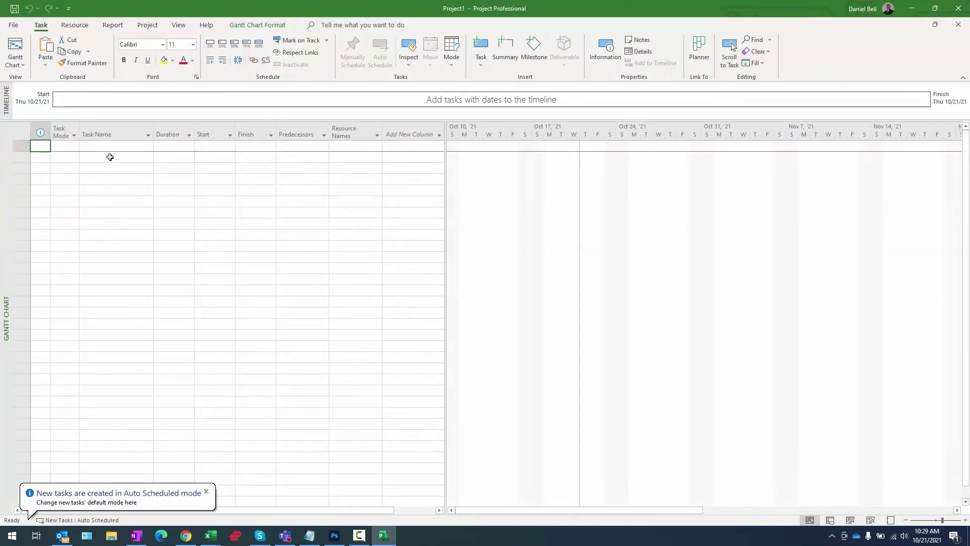
{"action": "left_click", "coordinate": [147, 25]}
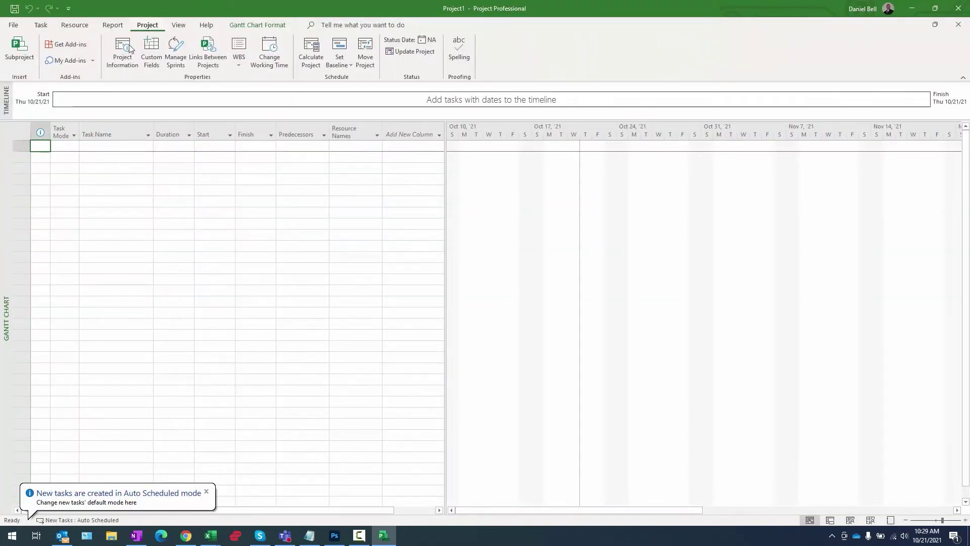
{"action": "left_click", "coordinate": [19, 48]}
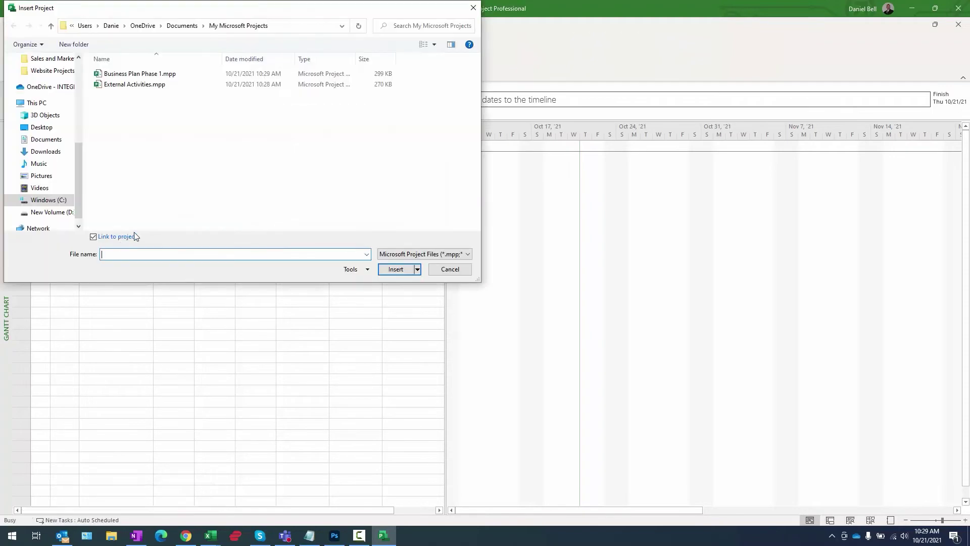
{"action": "left_click", "coordinate": [141, 85]}
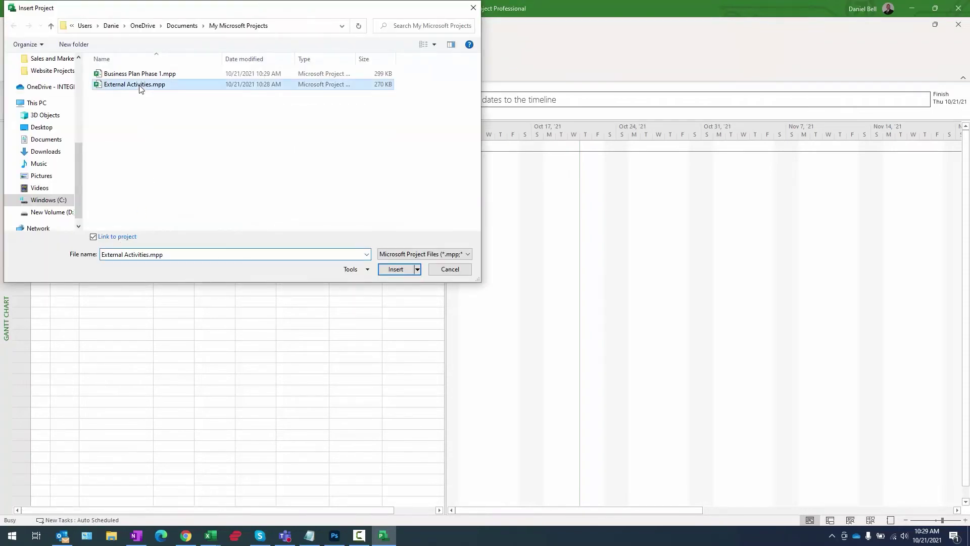
{"action": "left_click", "coordinate": [396, 270]}
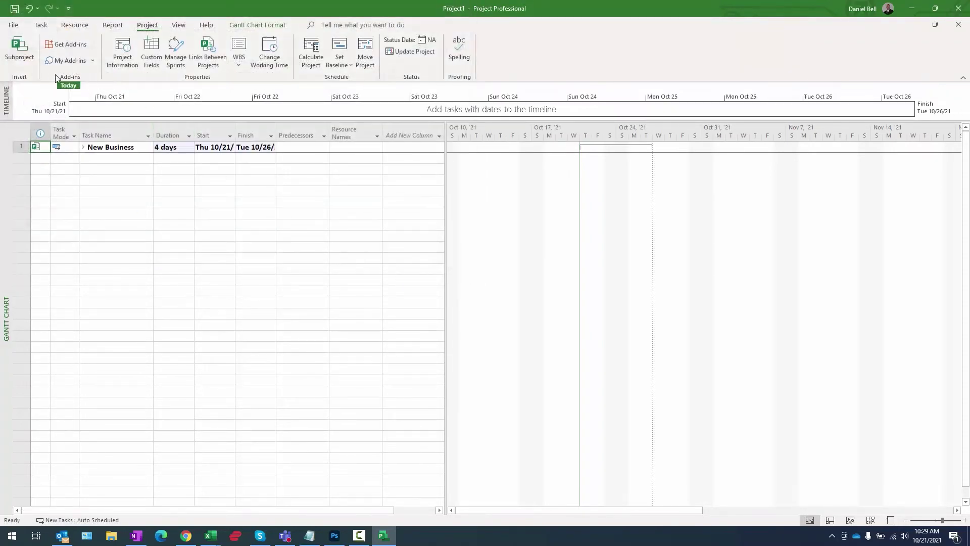
- Insert Business Plan Phase 1.mpp as a linked subproject above External Activities and expand both subprojects
{"action": "left_click", "coordinate": [19, 48]}
{"action": "left_click", "coordinate": [140, 74]}
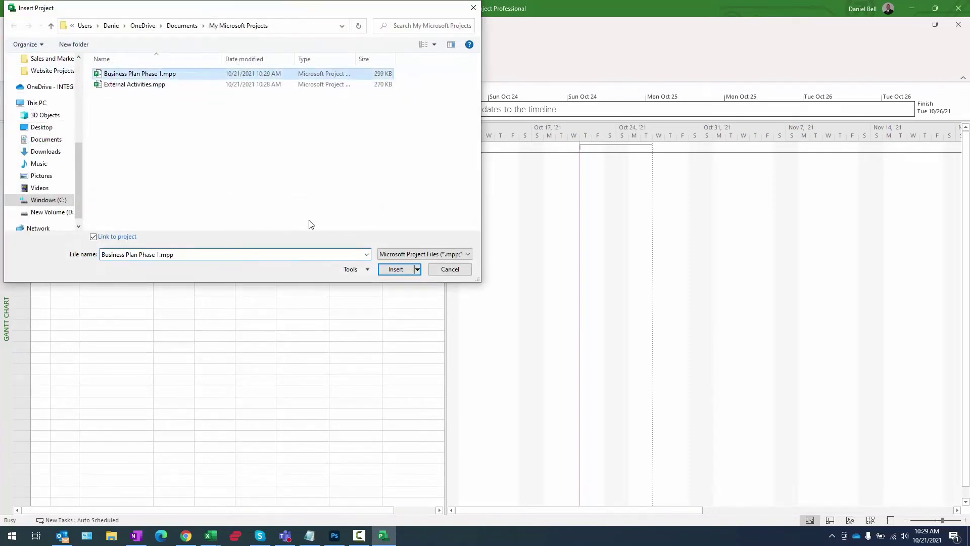
{"action": "left_click", "coordinate": [396, 269]}
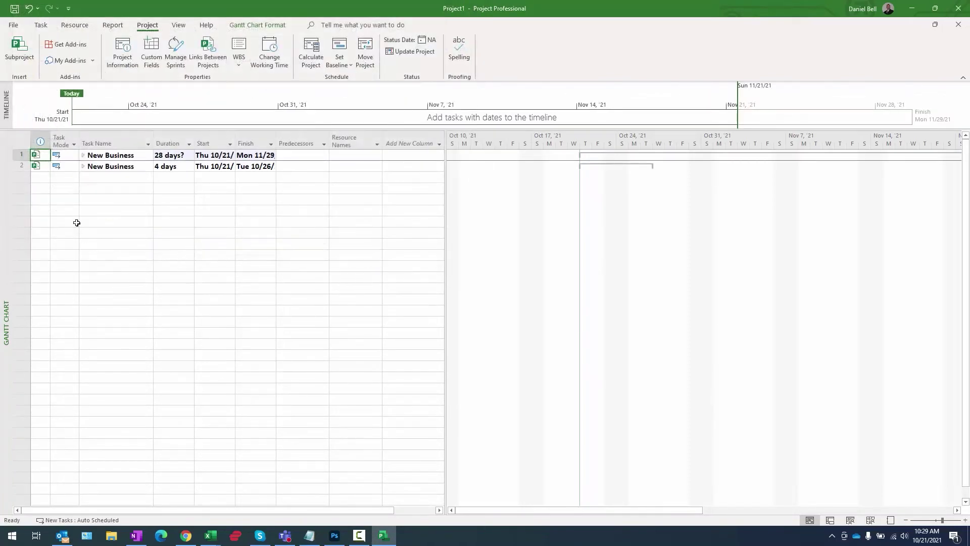
{"action": "left_click", "coordinate": [83, 167]}
{"action": "left_click", "coordinate": [83, 155]}
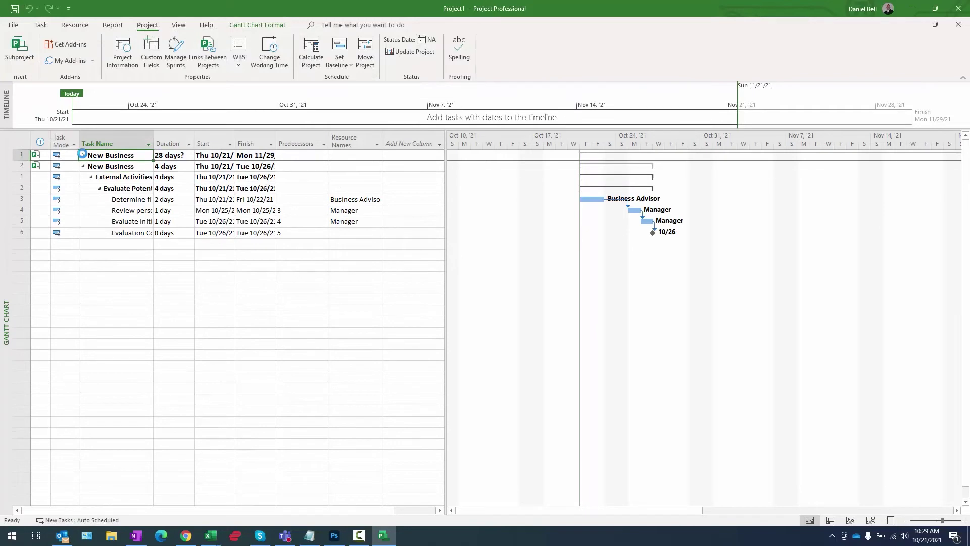
- Widen the Task Name, Start and Finish columns and zoom out the Gantt timescale to fit both subprojects
{"action": "left_click_drag", "start_coordinate": [151, 144], "coordinate": [301, 213]}
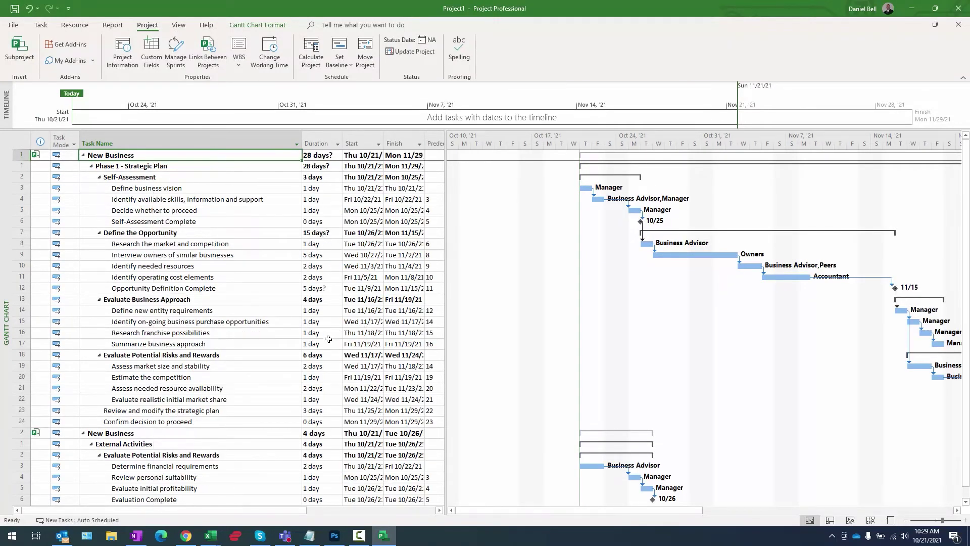
{"action": "left_click_drag", "start_coordinate": [444, 322], "coordinate": [480, 321]}
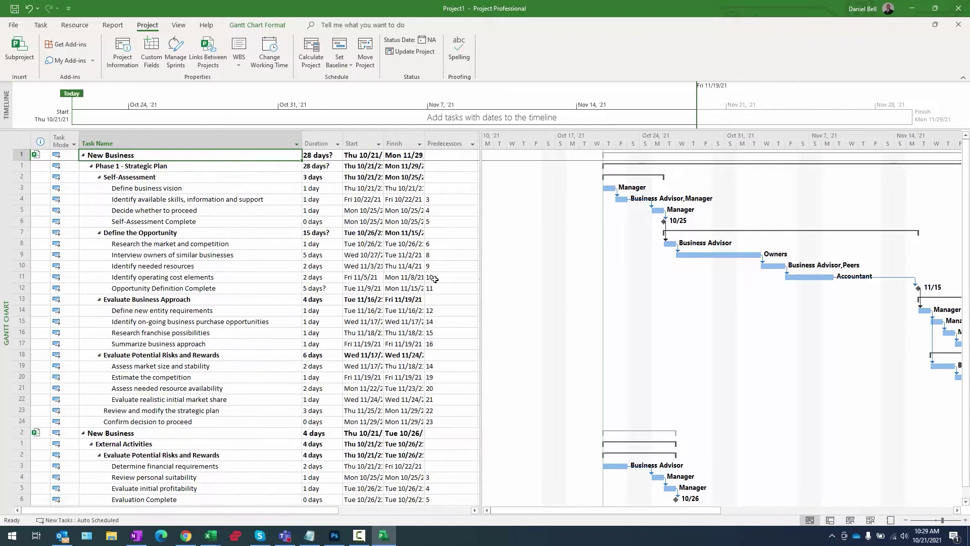
{"action": "left_click_drag", "start_coordinate": [394, 136], "coordinate": [456, 158]}
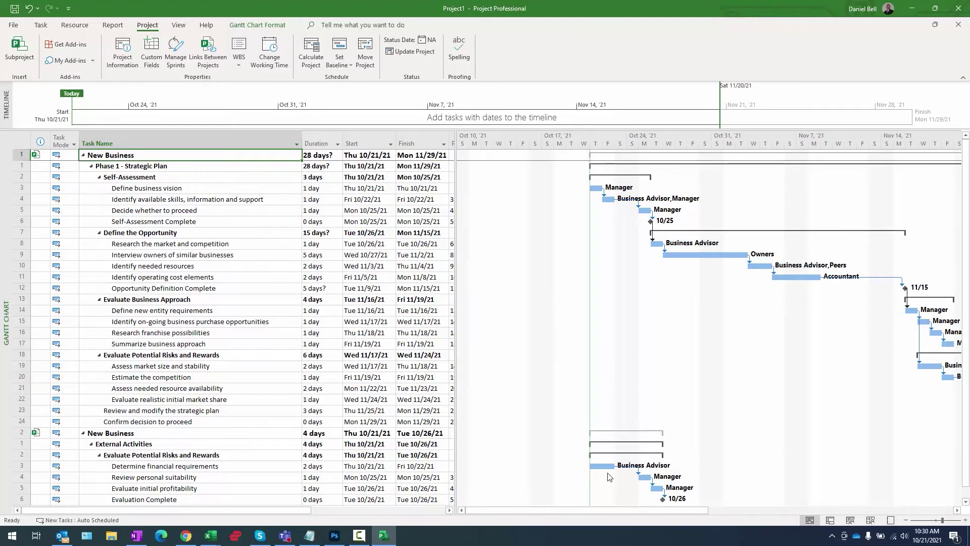
{"action": "left_click_drag", "start_coordinate": [708, 511], "coordinate": [760, 511]}
{"action": "left_click", "coordinate": [905, 520]}
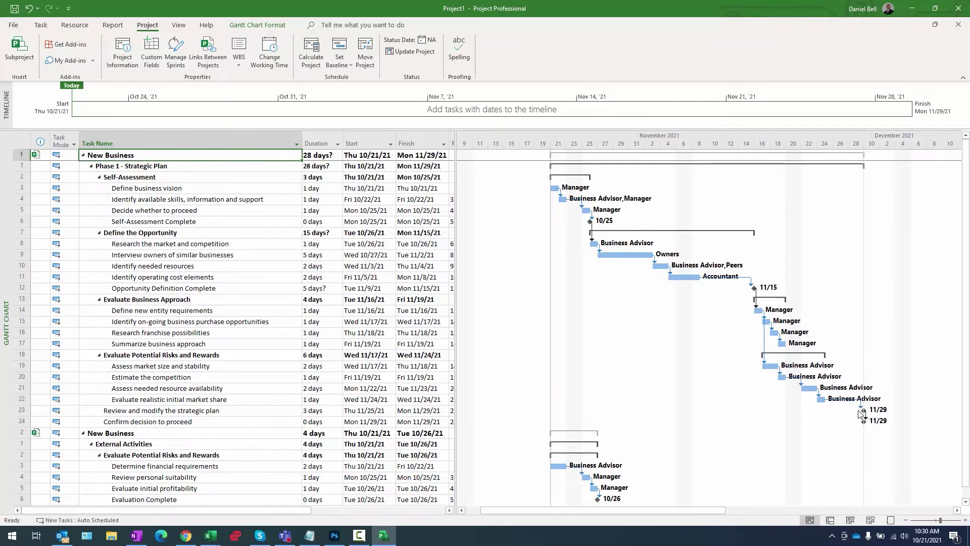
- Link Evaluation Complete in External Activities as a predecessor of Review and modify the strategic plan in Business Plan Phase 1
{"action": "left_click", "coordinate": [160, 411]}
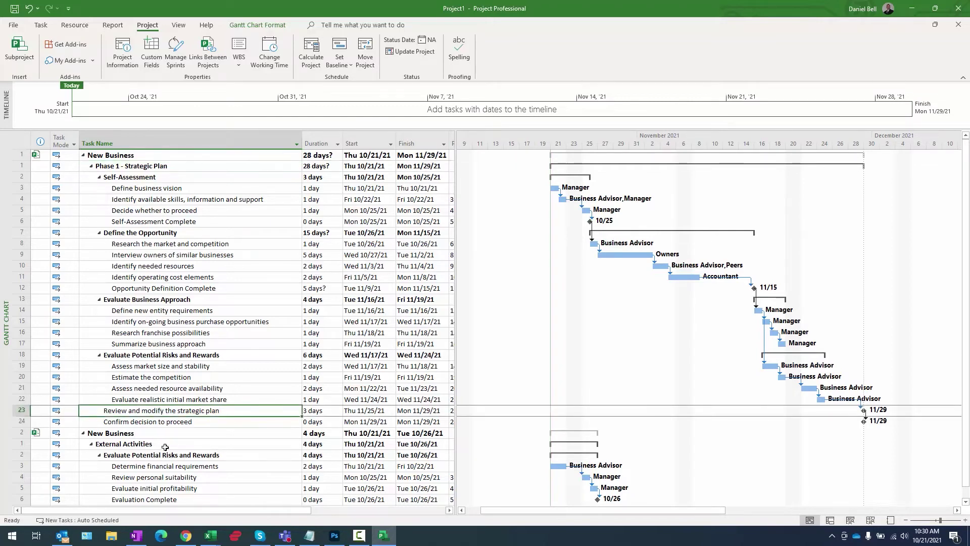
{"action": "scroll", "coordinate": [165, 447], "scroll_direction": "down", "scroll_amount": 1}
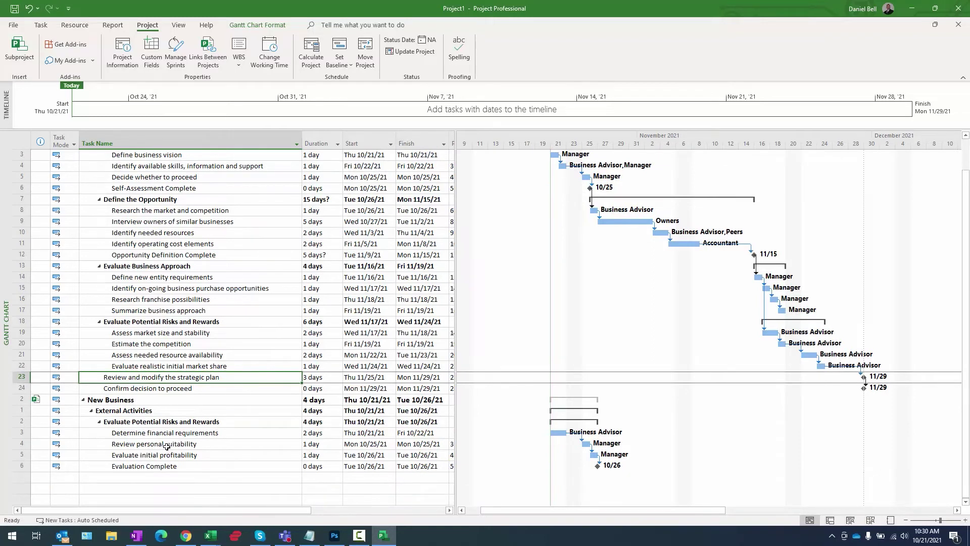
{"action": "left_click", "coordinate": [151, 467]}
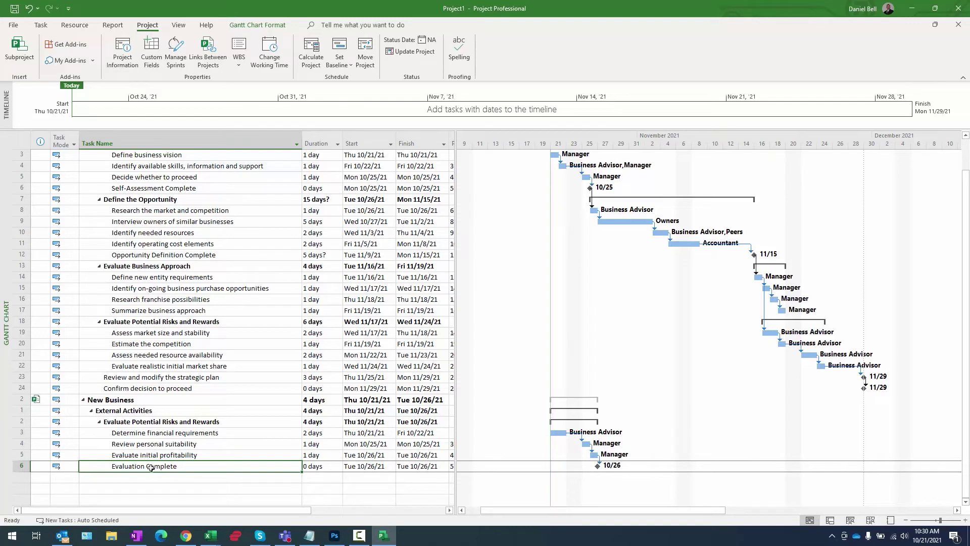
{"action": "left_click", "coordinate": [141, 378]}
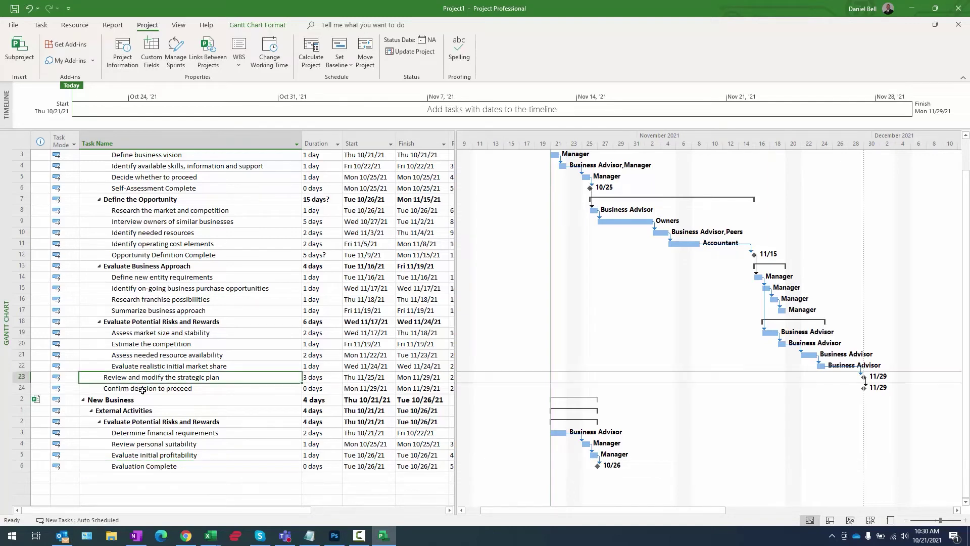
{"action": "left_click", "coordinate": [112, 468]}
{"action": "left_click", "coordinate": [125, 379], "text": "ctrl"}
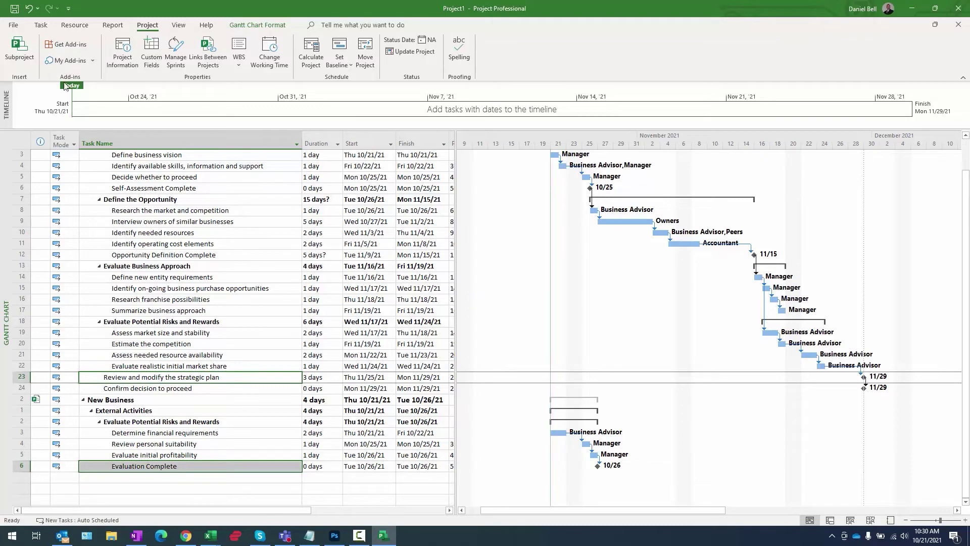
{"action": "left_click", "coordinate": [40, 28]}
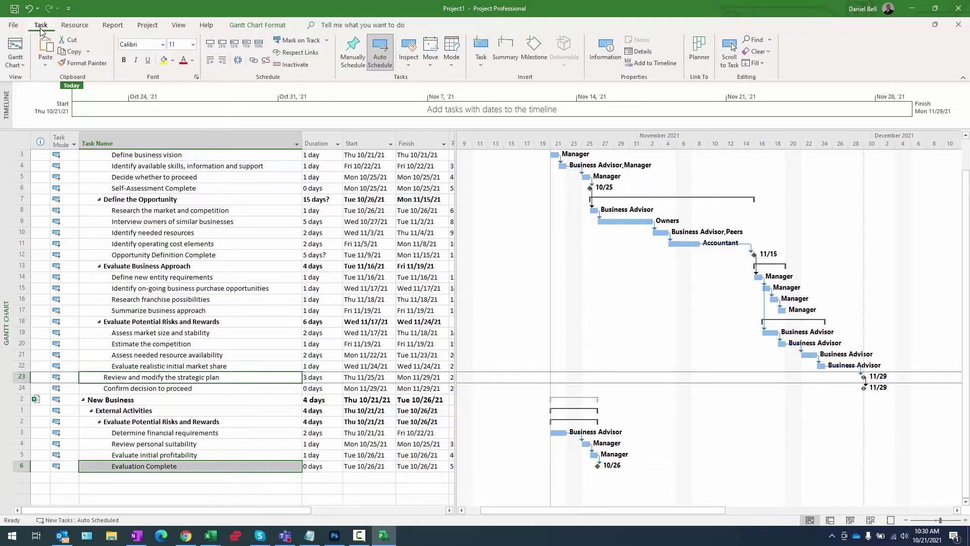
{"action": "left_click", "coordinate": [253, 61]}
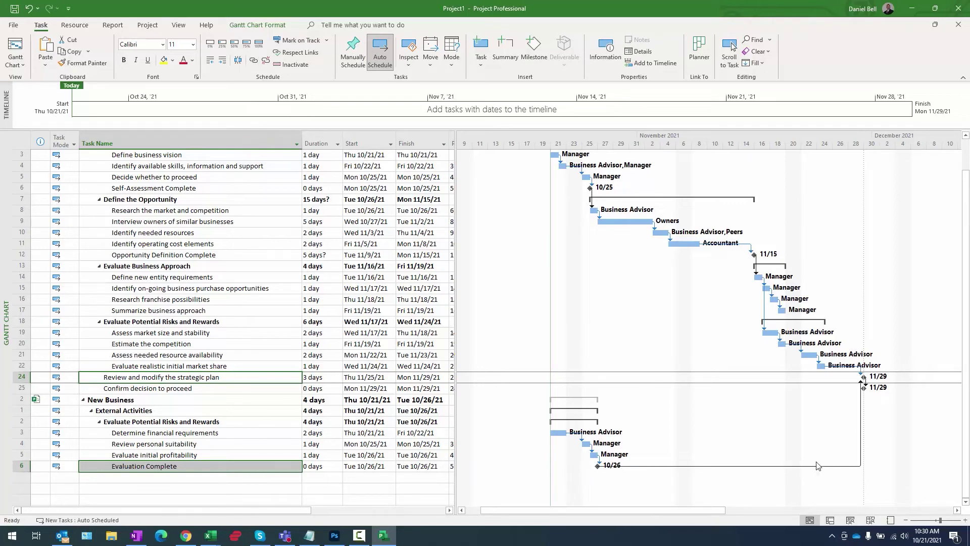
- Enlarge the task table and widen the Predecessors column to show the cross-project predecessor of Review and modify the strategic plan
{"action": "left_click_drag", "start_coordinate": [454, 335], "coordinate": [704, 354]}
{"action": "left_click_drag", "start_coordinate": [501, 143], "coordinate": [635, 144]}
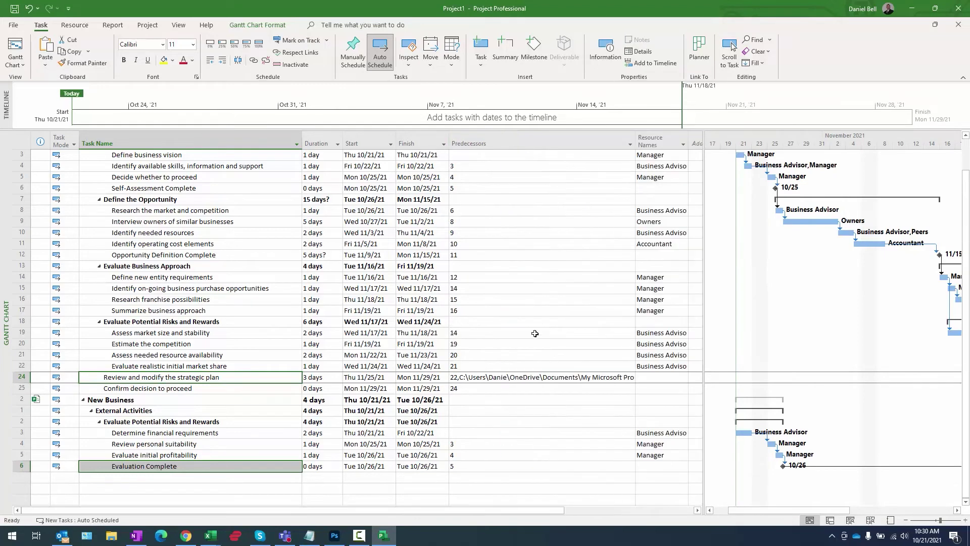
- Narrow the Predecessors column and shrink the task table to expose more of the Gantt chart
{"action": "left_click", "coordinate": [494, 378]}
{"action": "left_click", "coordinate": [176, 469]}
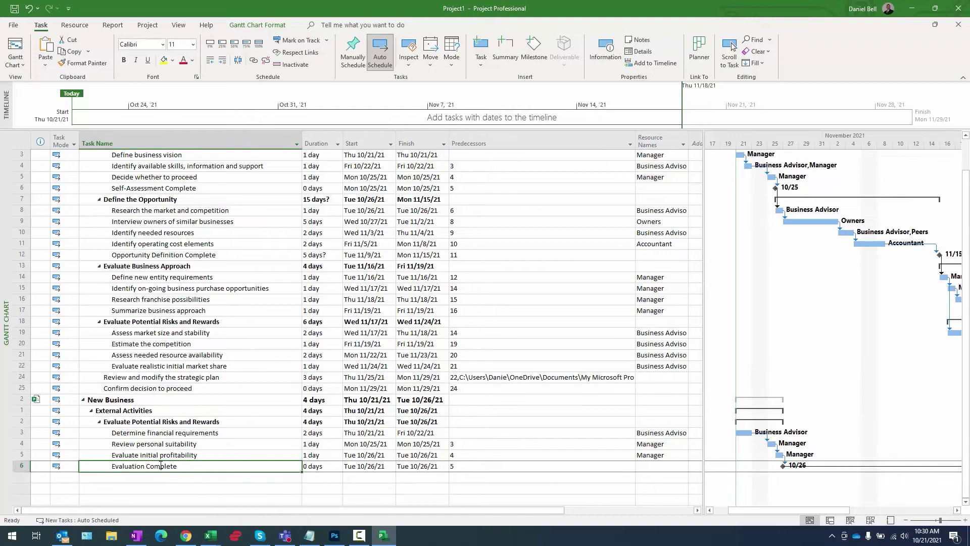
{"action": "left_click_drag", "start_coordinate": [162, 434], "coordinate": [167, 456]}
{"action": "left_click_drag", "start_coordinate": [634, 143], "coordinate": [490, 142]}
{"action": "left_click_drag", "start_coordinate": [703, 274], "coordinate": [450, 277]}
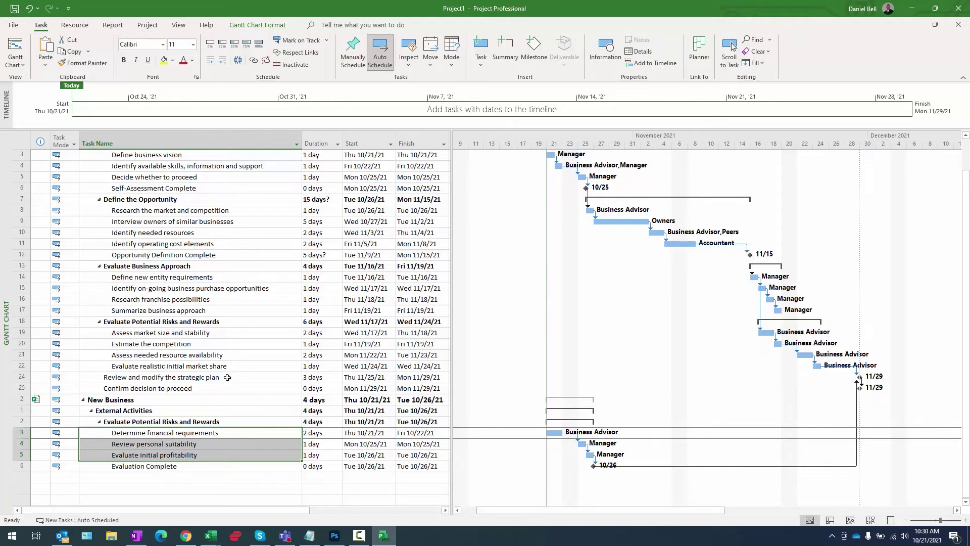
- Link Summarize business approach in Business Plan Phase 1 as the predecessor of Determine financial requirements in External Activities
{"action": "left_click_drag", "start_coordinate": [175, 337], "coordinate": [174, 388]}
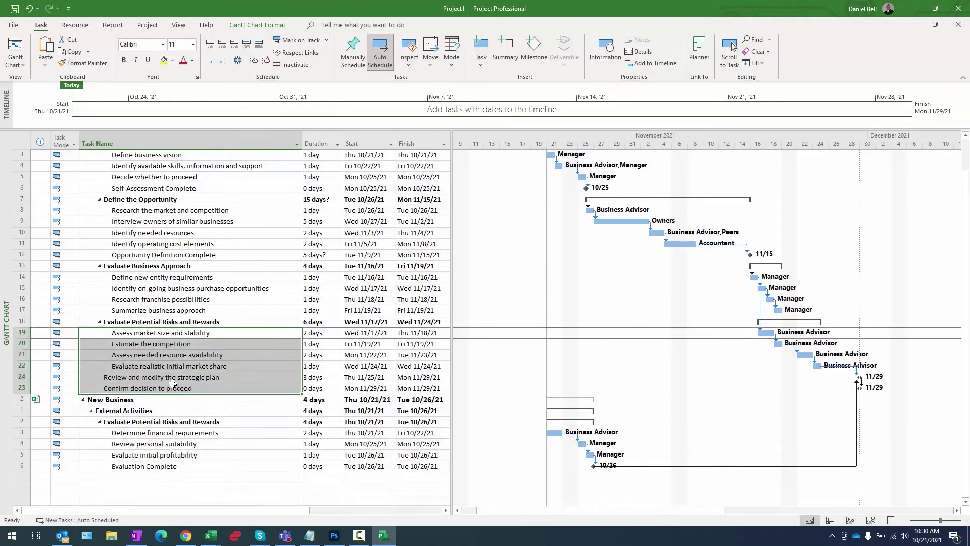
{"action": "left_click", "coordinate": [124, 311]}
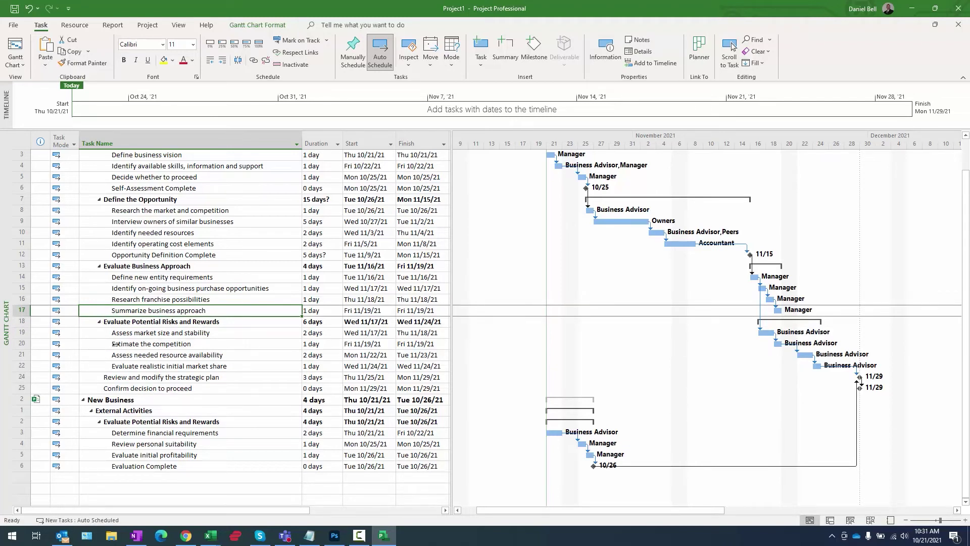
{"action": "left_click", "coordinate": [128, 432], "text": "ctrl"}
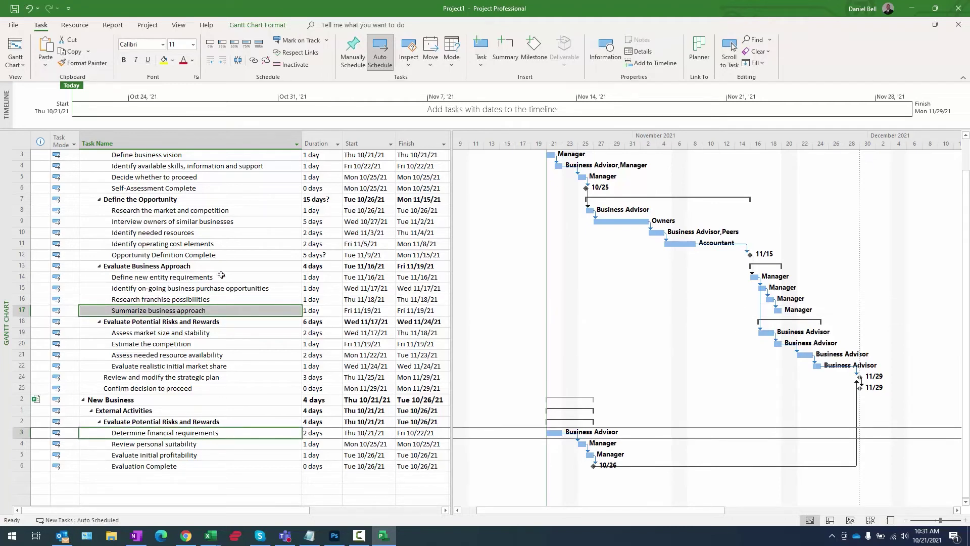
{"action": "left_click", "coordinate": [253, 61]}
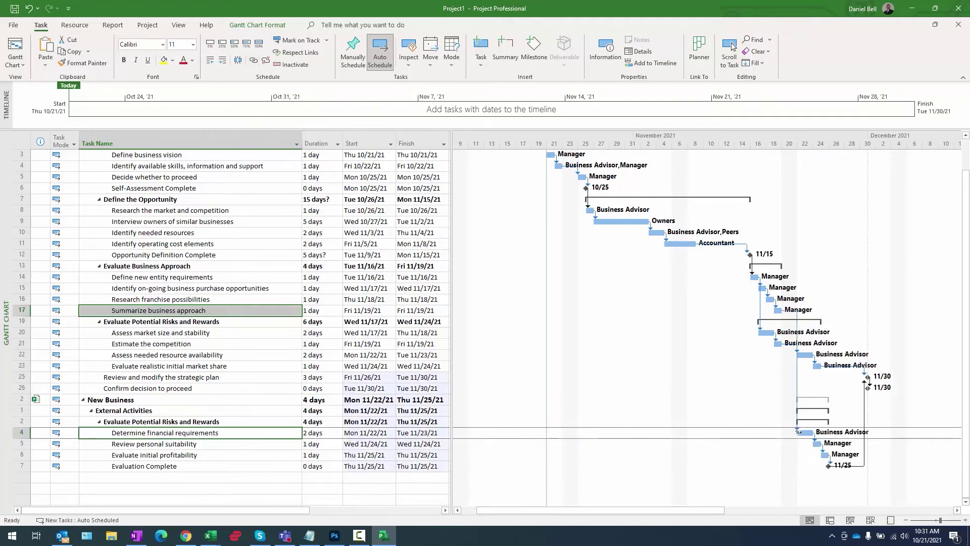
- Review the rescheduled tasks and cross-project link lines of both subprojects in the task table and Gantt chart
{"action": "left_click_drag", "start_coordinate": [674, 508], "coordinate": [757, 520]}
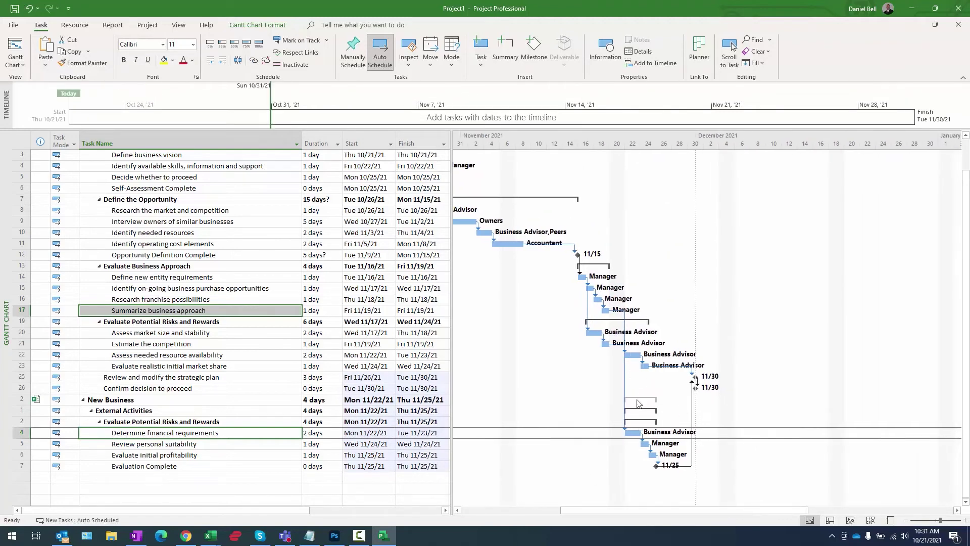
{"action": "left_click_drag", "start_coordinate": [152, 322], "coordinate": [166, 390]}
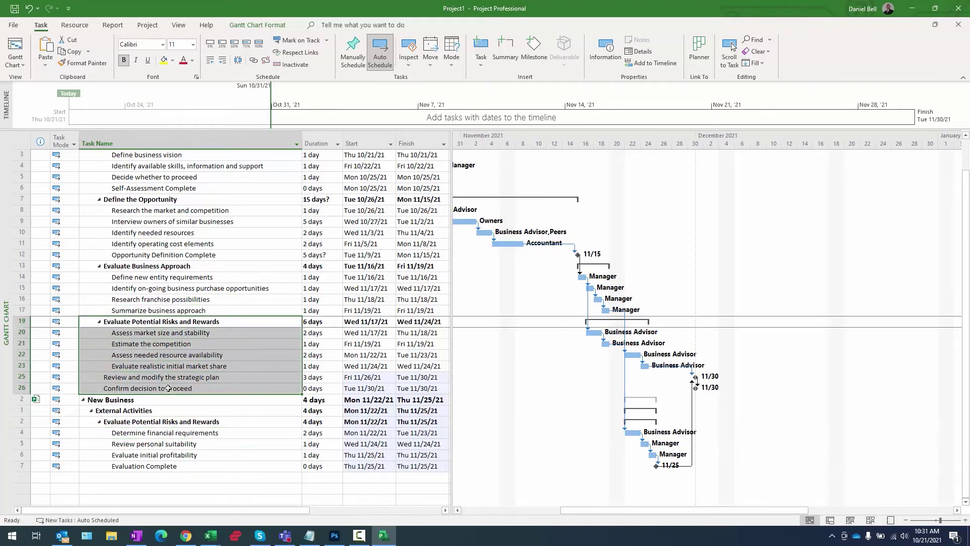
{"action": "left_click", "coordinate": [170, 379]}
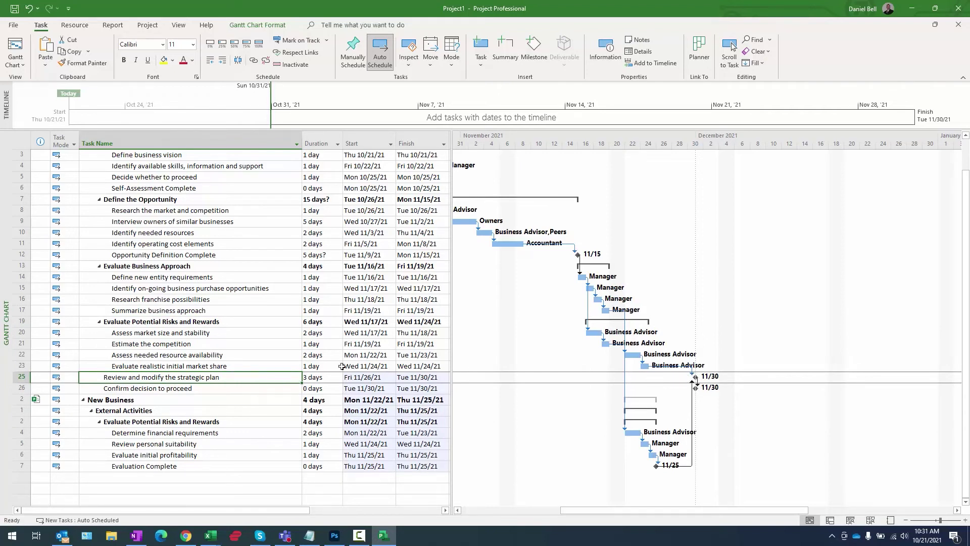
{"action": "left_click", "coordinate": [184, 389]}
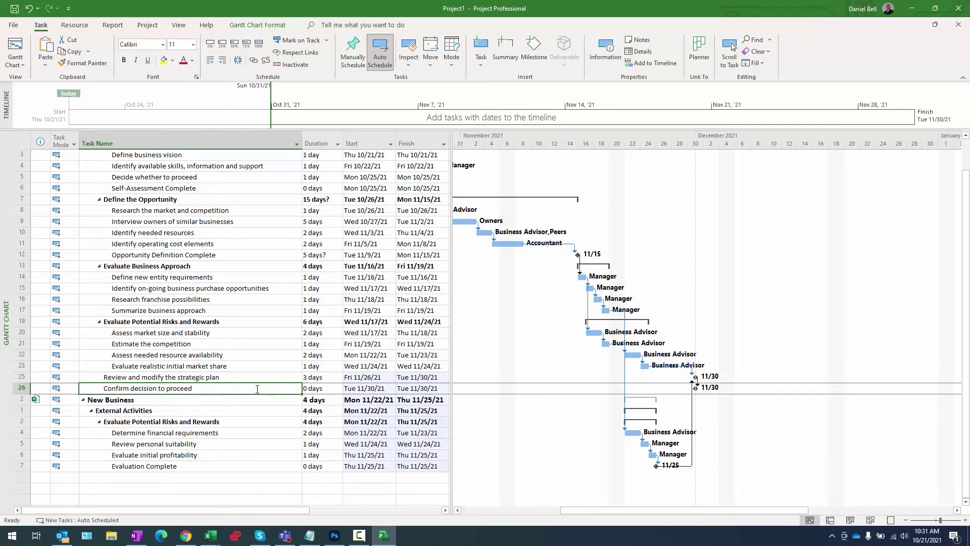
{"action": "scroll", "coordinate": [262, 387], "scroll_direction": "up", "scroll_amount": 1}
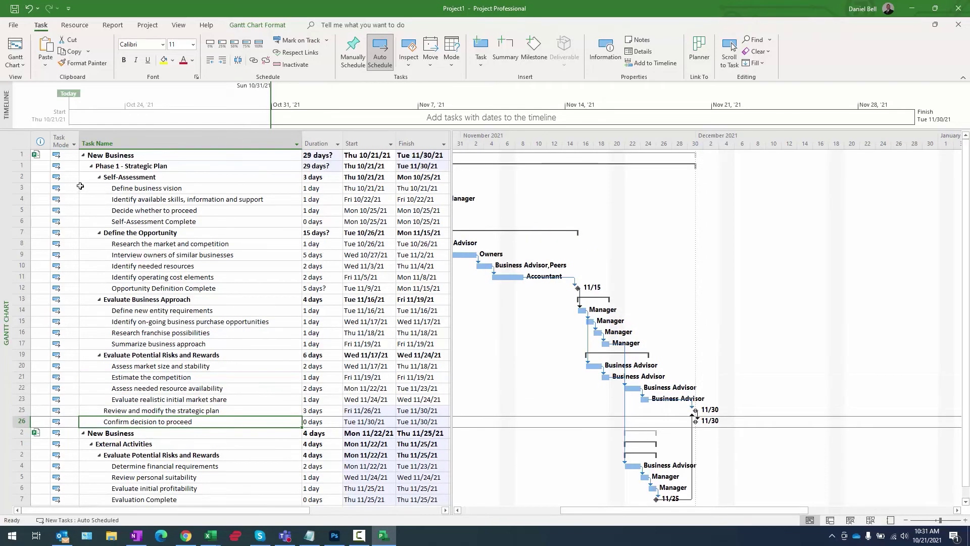
{"action": "scroll", "coordinate": [237, 432], "scroll_direction": "down", "scroll_amount": 1}
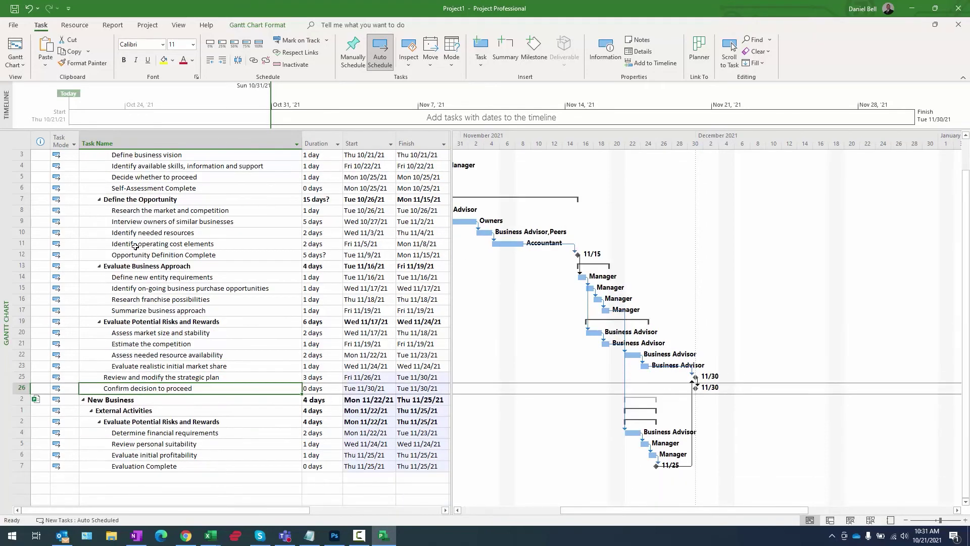
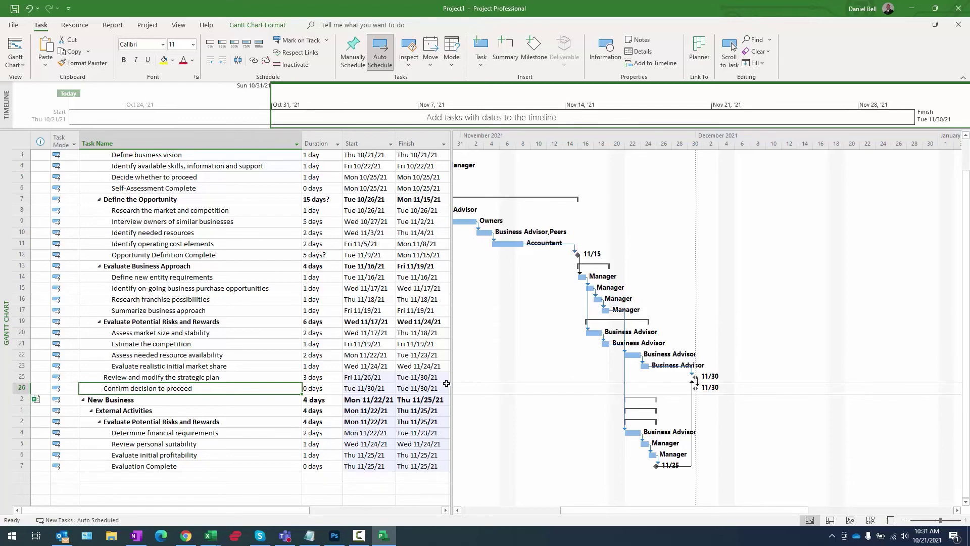
- Widen the task table and inspect the predecessors of Review and modify the strategic plan and Determine financial requirements
{"action": "left_click_drag", "start_coordinate": [451, 385], "coordinate": [654, 385]}
{"action": "left_click", "coordinate": [474, 379]}
{"action": "left_click", "coordinate": [473, 433]}
{"action": "double_click", "coordinate": [489, 143]}
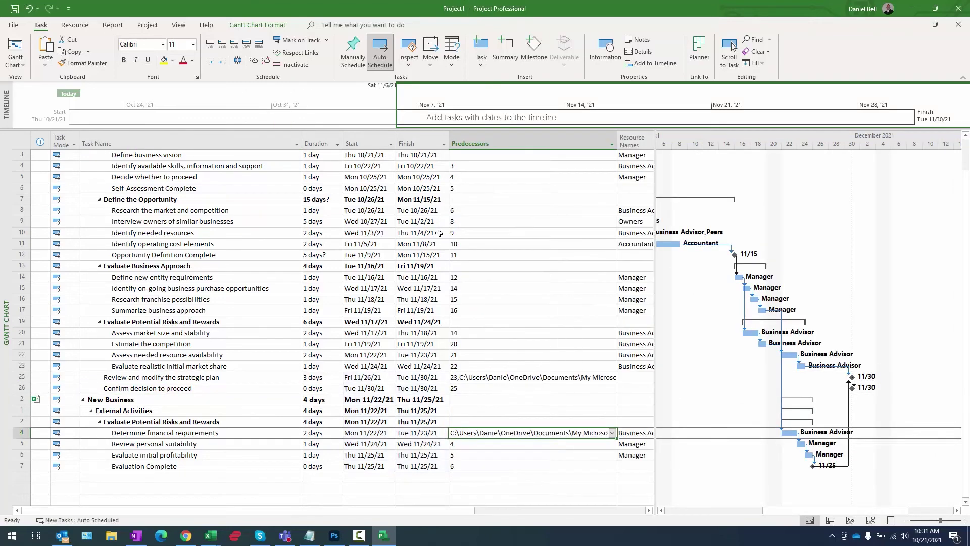
- Close the master project without saving it, but save the changes to External Activities.mpp and Business Plan Phase 1.mpp
{"action": "left_click", "coordinate": [12, 25]}
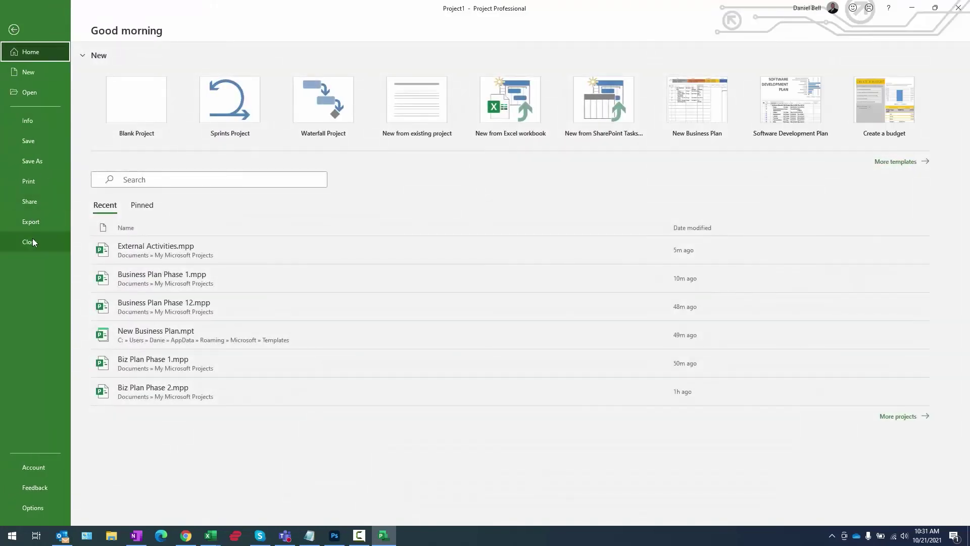
{"action": "left_click", "coordinate": [32, 241]}
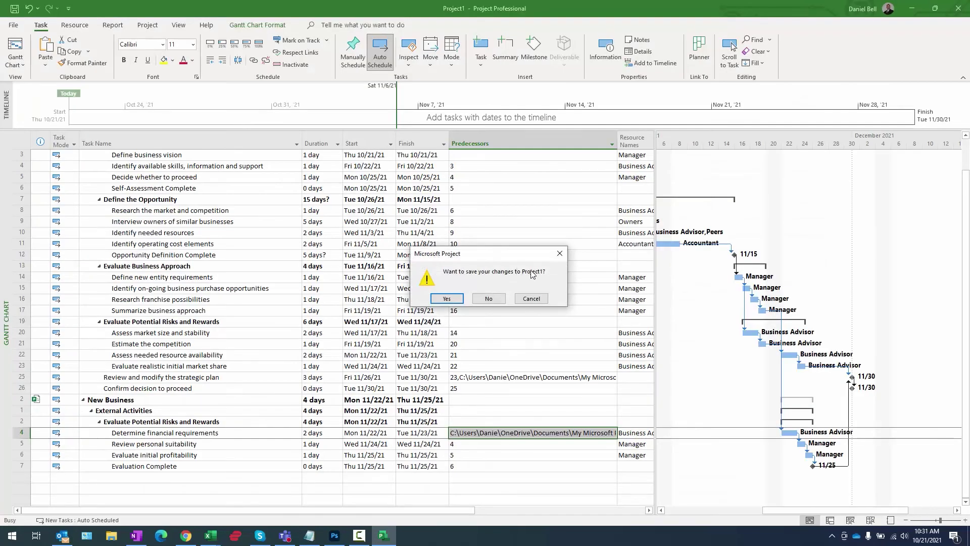
{"action": "left_click", "coordinate": [489, 298]}
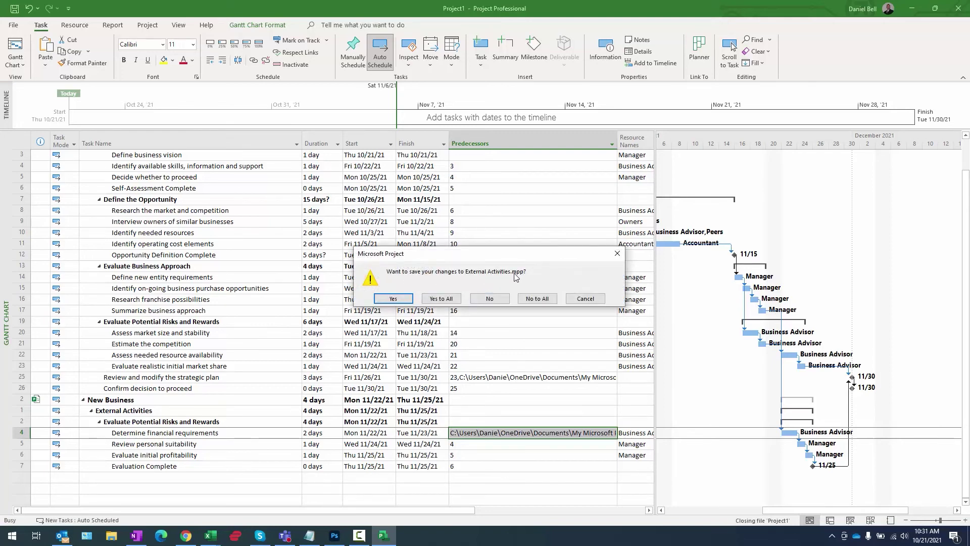
{"action": "left_click", "coordinate": [393, 298]}
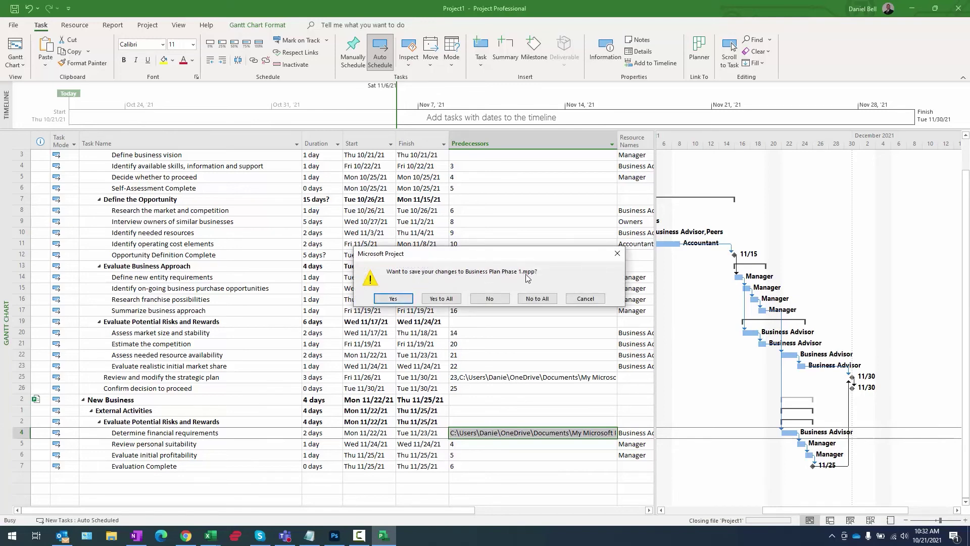
{"action": "left_click", "coordinate": [395, 298]}
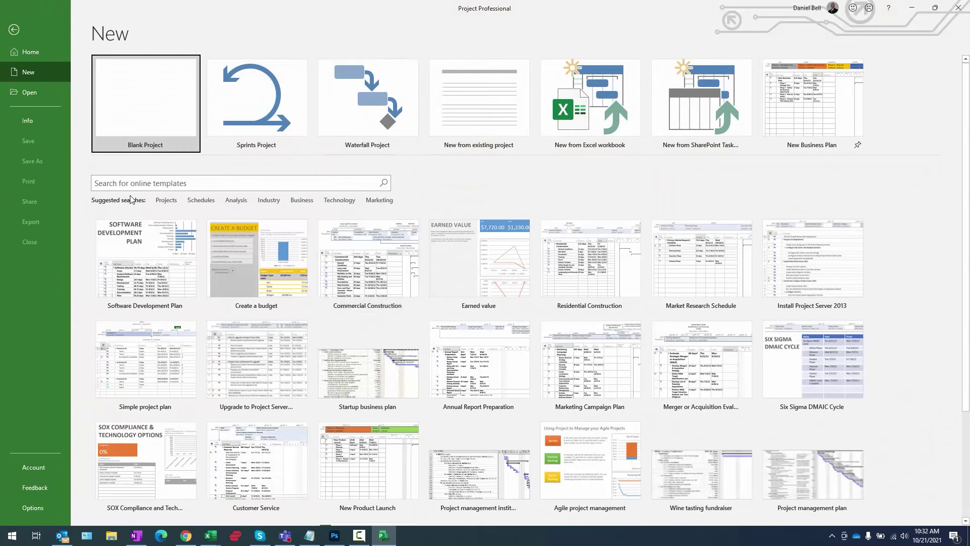
- Open Business Plan Phase 1.mpp from the My Microsoft Projects folder
{"action": "left_click", "coordinate": [19, 97]}
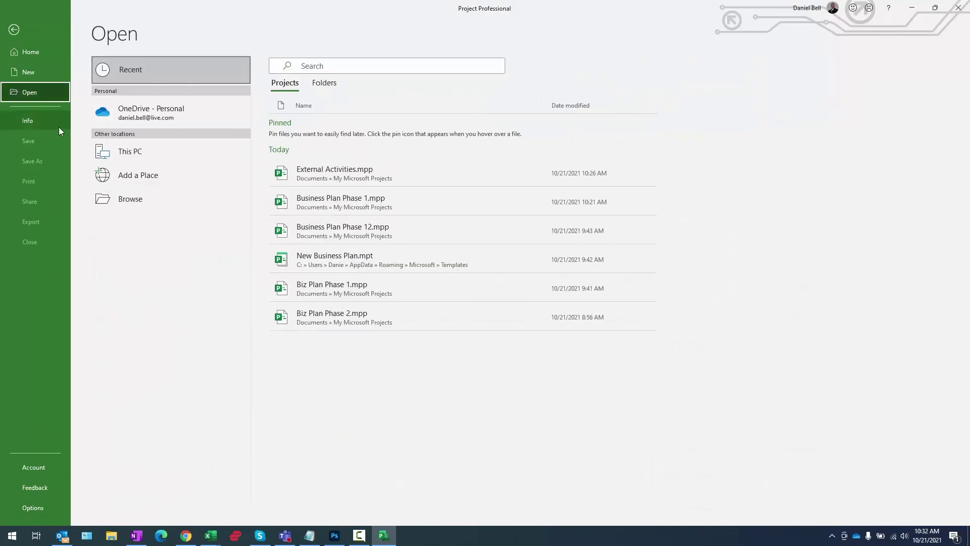
{"action": "left_click", "coordinate": [144, 201]}
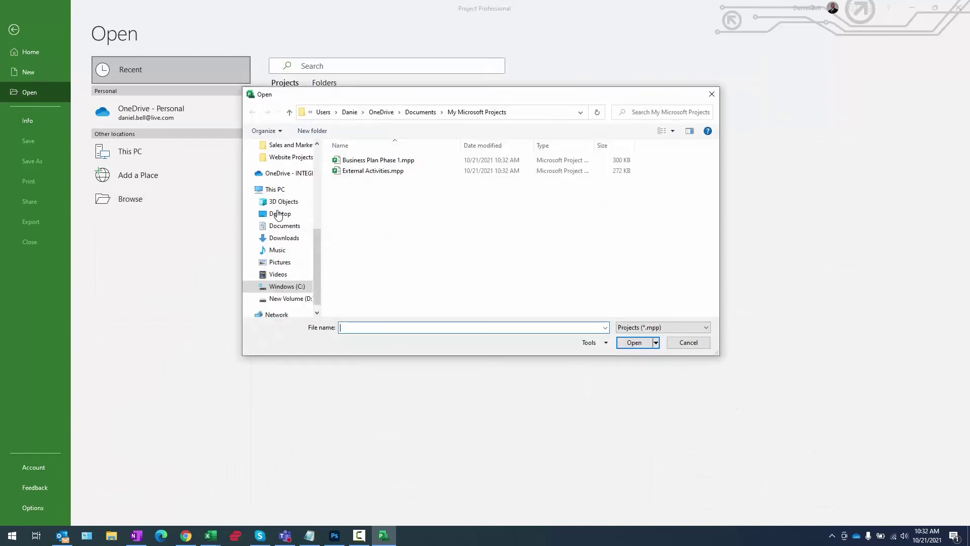
{"action": "left_click", "coordinate": [434, 160]}
{"action": "left_click", "coordinate": [635, 342]}
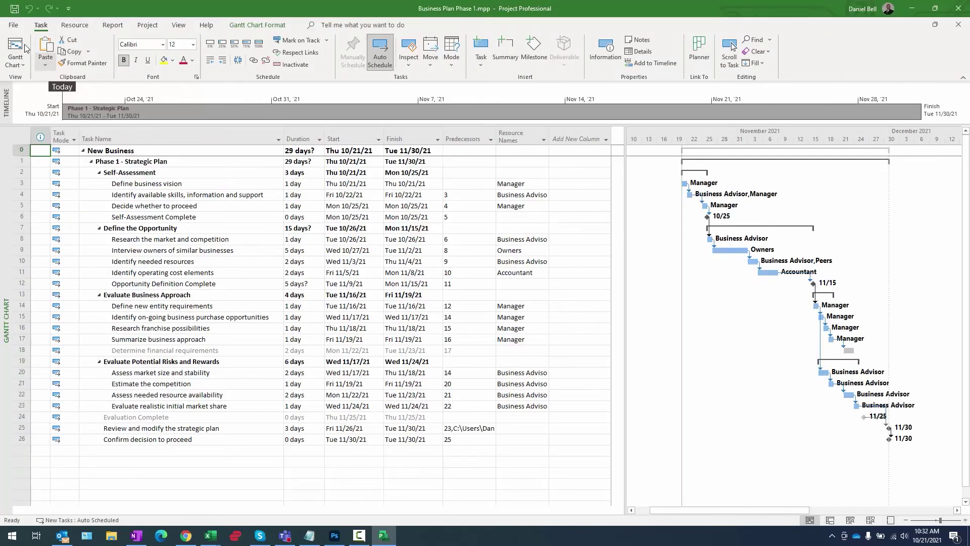
- Open External Activities.mpp from the My Microsoft Projects folder as well
{"action": "left_click", "coordinate": [11, 24]}
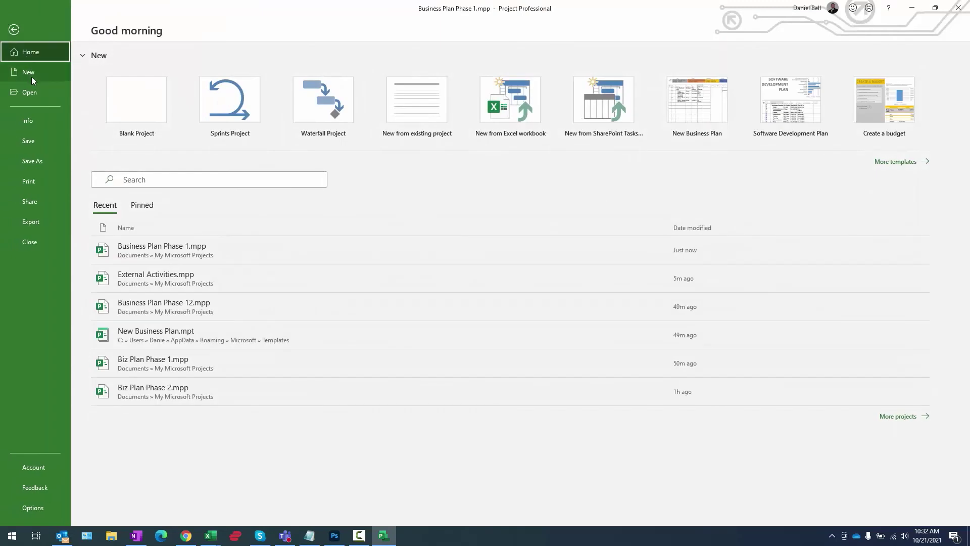
{"action": "left_click", "coordinate": [31, 90]}
{"action": "left_click", "coordinate": [130, 199]}
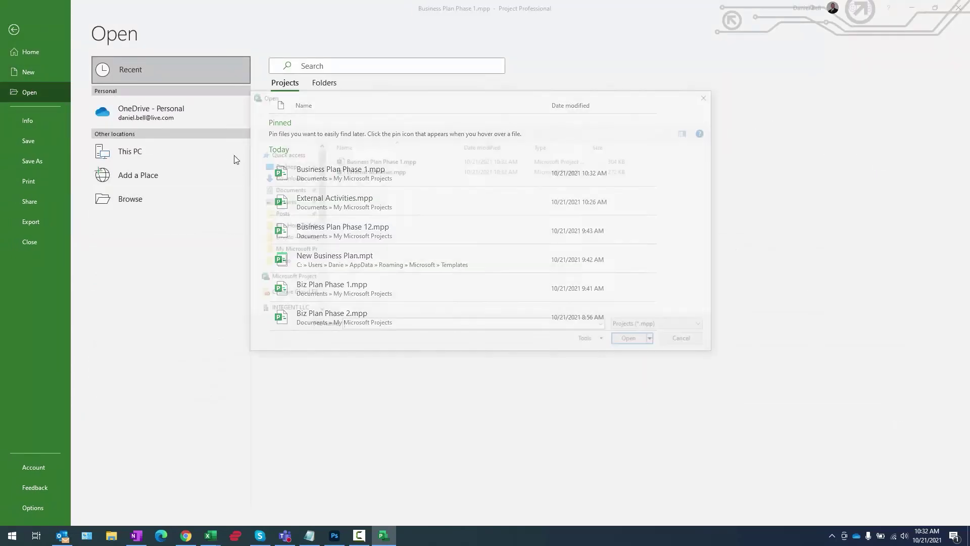
{"action": "left_click", "coordinate": [373, 170]}
{"action": "left_click", "coordinate": [620, 346]}
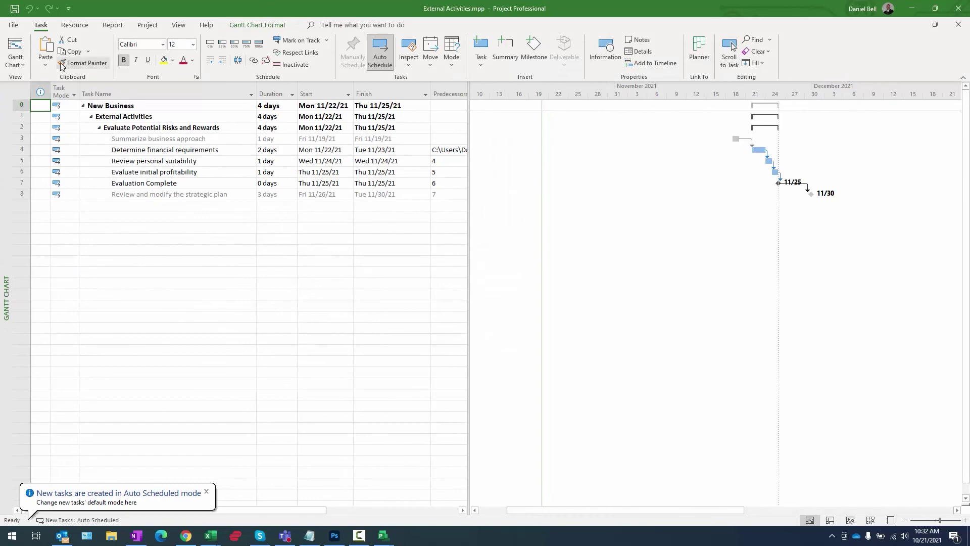
- Switch to Business Plan Phase 1.mpp and widen the Predecessors column to inspect the external predecessor of Review and modify the strategic plan
{"action": "mouse_move", "coordinate": [383, 536]}
{"action": "left_click", "coordinate": [339, 503]}
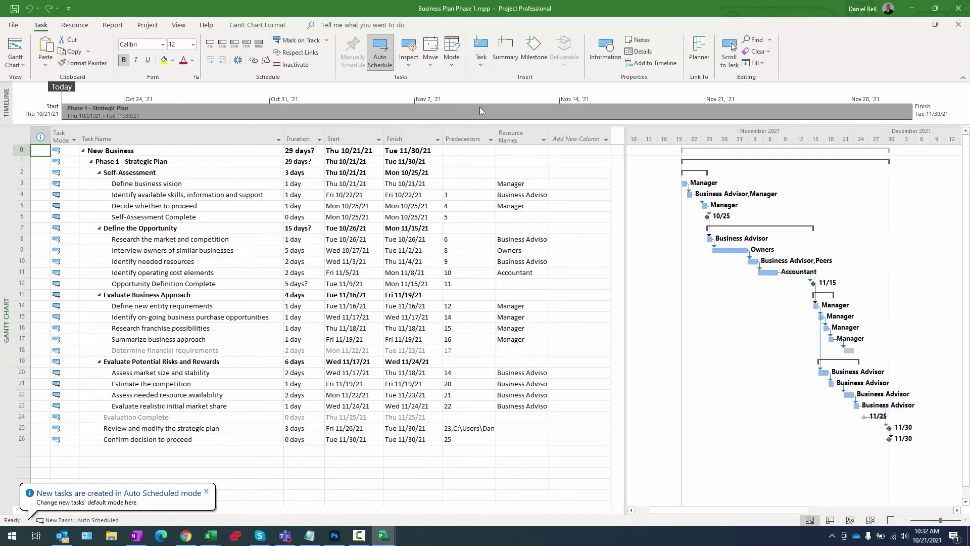
{"action": "left_click_drag", "start_coordinate": [497, 129], "coordinate": [562, 133]}
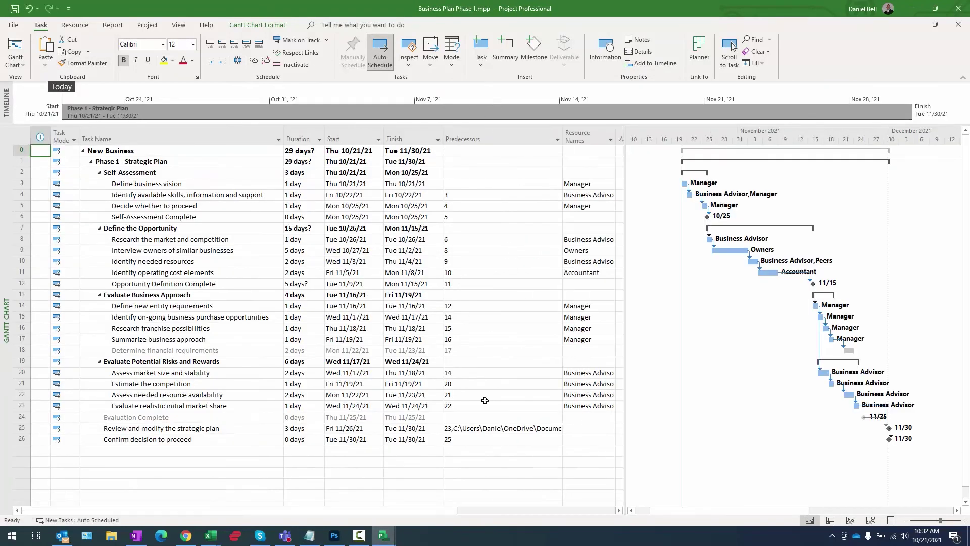
{"action": "left_click", "coordinate": [495, 429]}
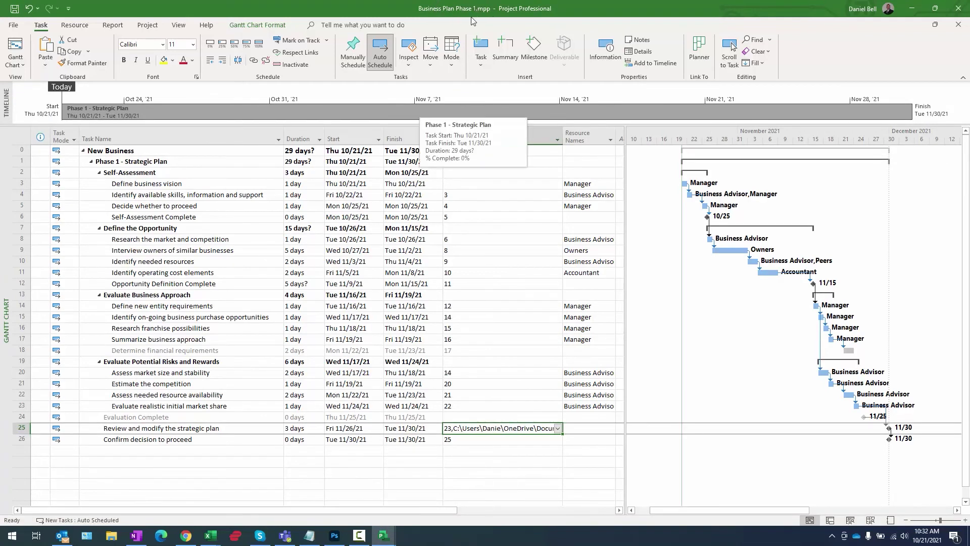
{"action": "left_click", "coordinate": [162, 428]}
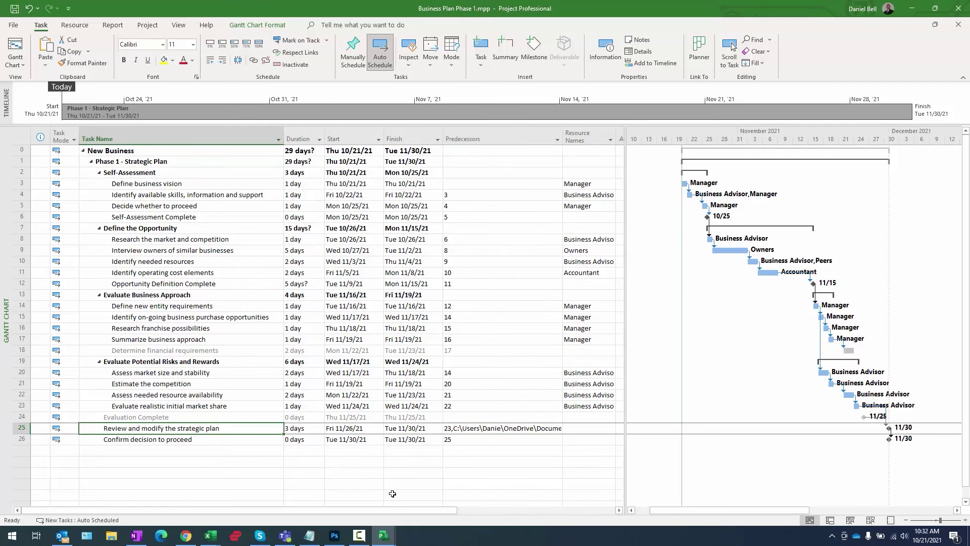
- In External Activities.mpp, enlarge the task table, widen Predecessors to read the full path for Determine financial requirements, and narrow the column again
{"action": "mouse_move", "coordinate": [383, 535]}
{"action": "left_click", "coordinate": [439, 493]}
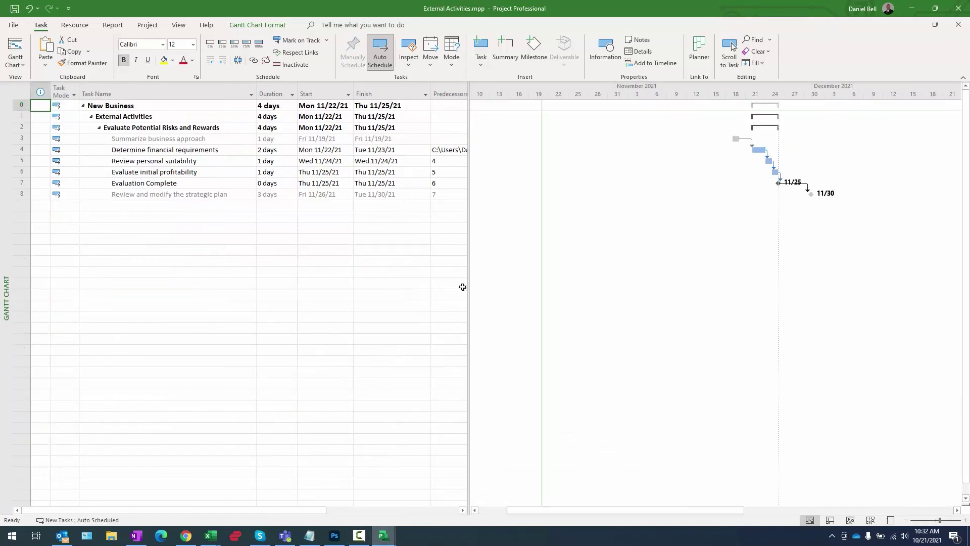
{"action": "left_click_drag", "start_coordinate": [470, 276], "coordinate": [704, 243]}
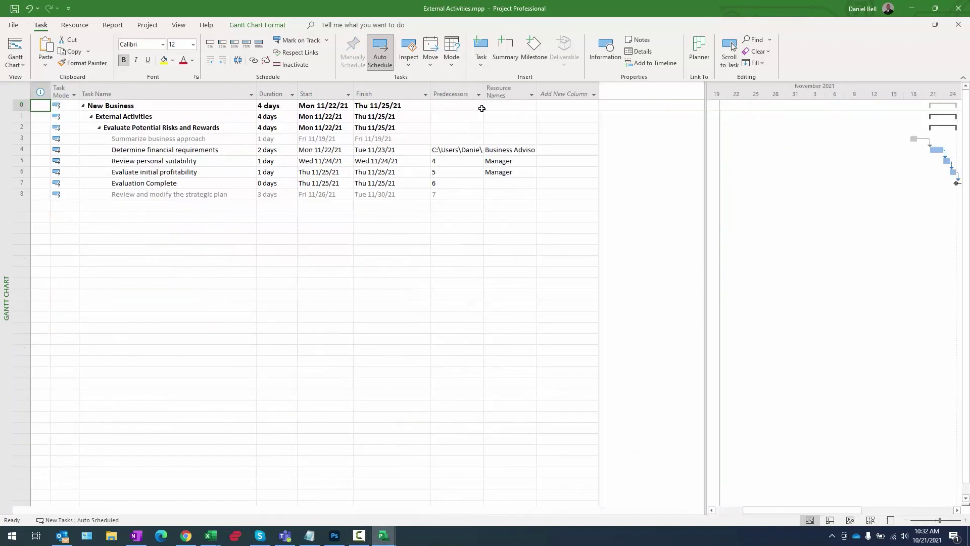
{"action": "left_click_drag", "start_coordinate": [483, 93], "coordinate": [620, 94]}
{"action": "left_click", "coordinate": [508, 153]}
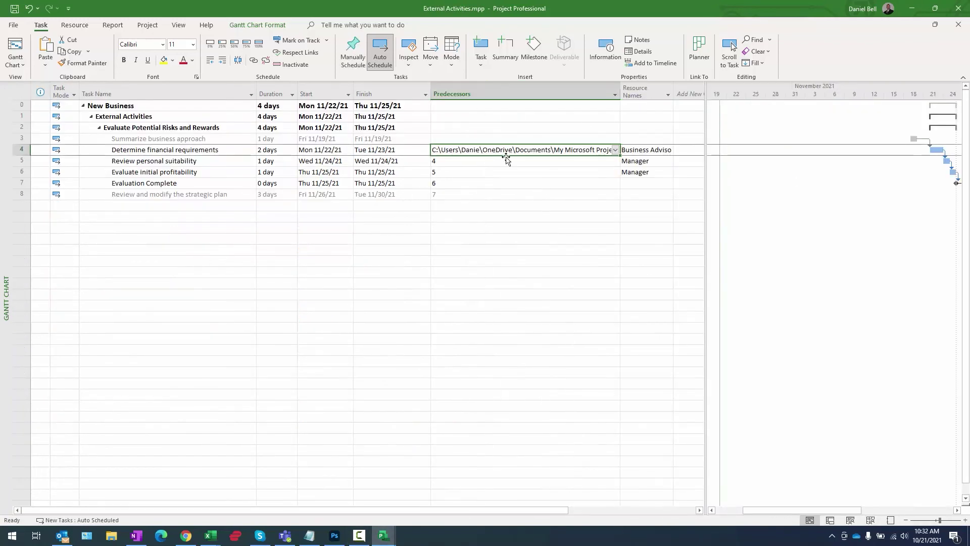
{"action": "left_click_drag", "start_coordinate": [620, 93], "coordinate": [807, 95]}
{"action": "double_click", "coordinate": [706, 167]}
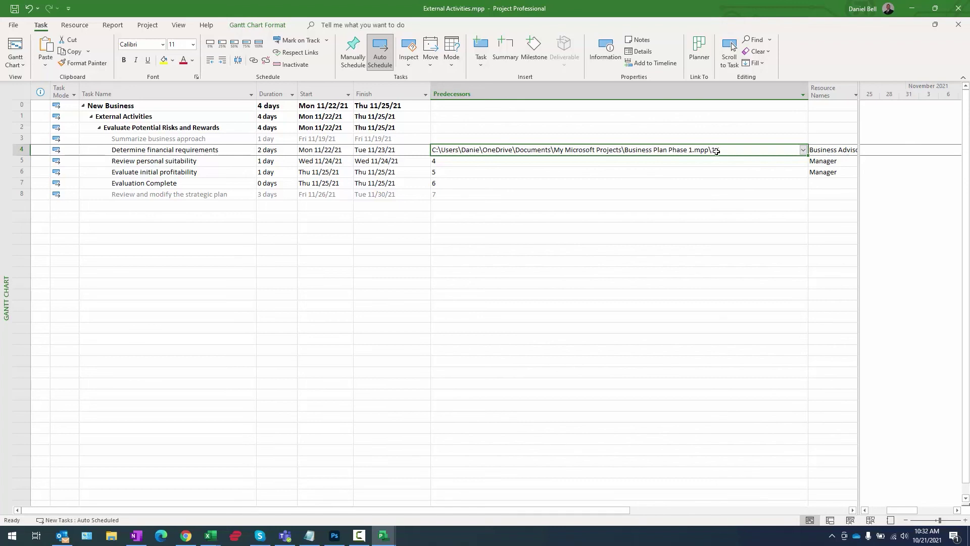
{"action": "left_click_drag", "start_coordinate": [805, 87], "coordinate": [484, 95]}
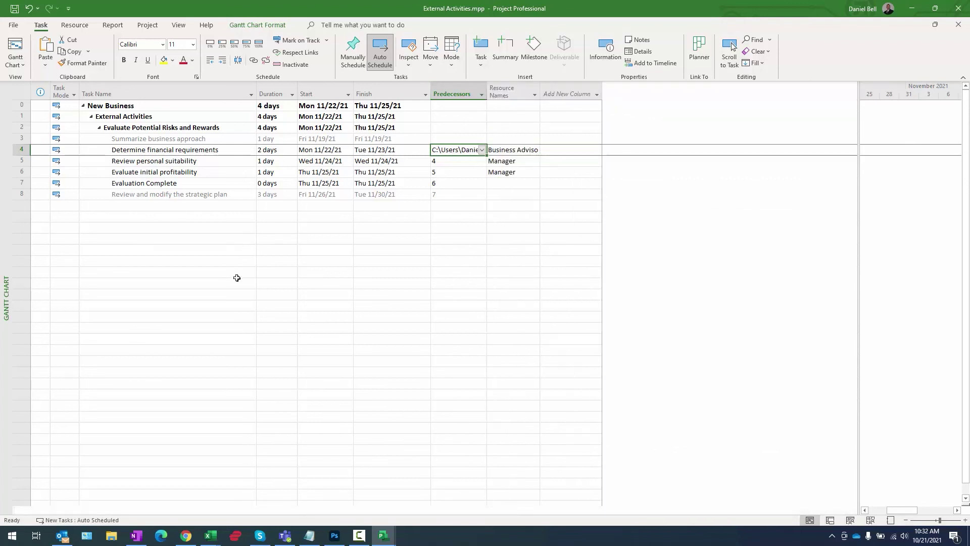